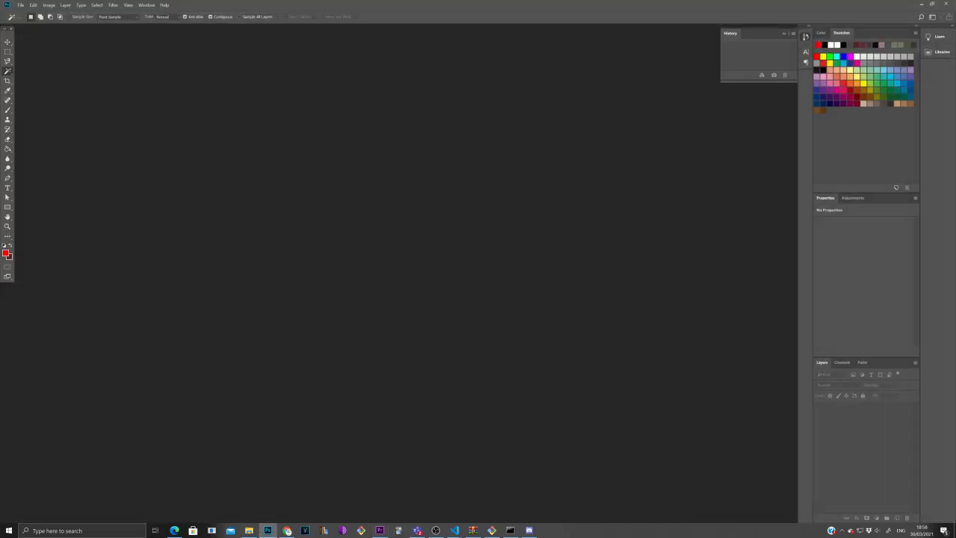
key(alt+Tab)
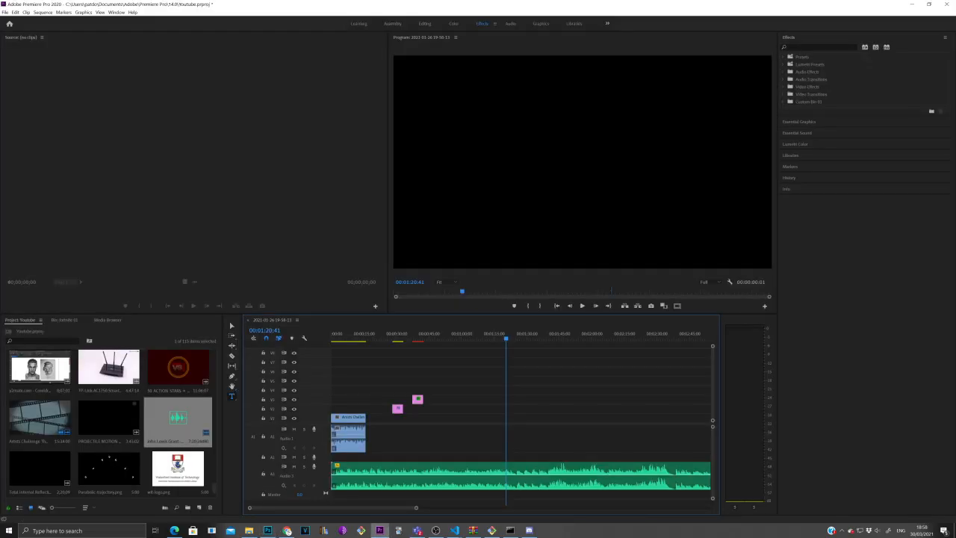
key(alt+Tab)
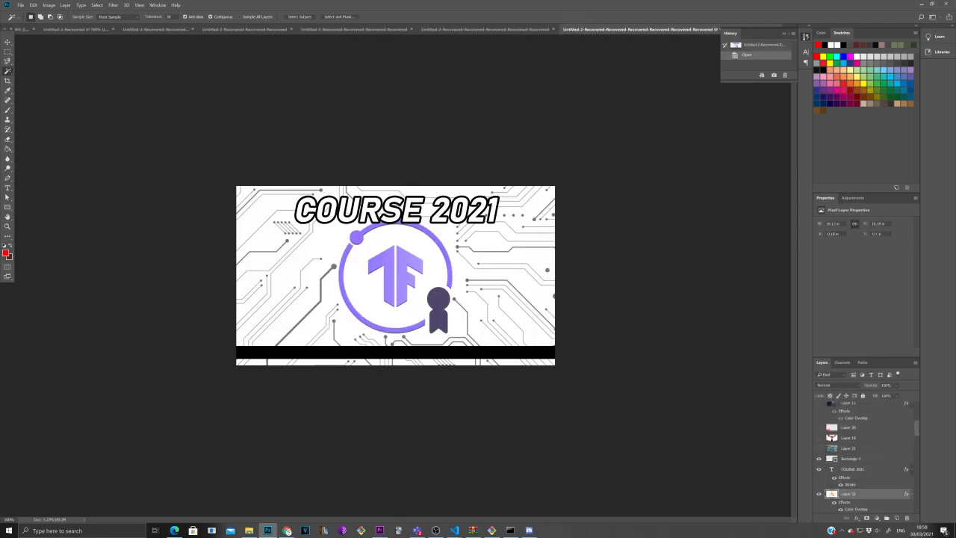
- Create a new 1280 × 720 pixel RGB document at 72 pixels/inch with a white background
click(21, 6)
click(30, 12)
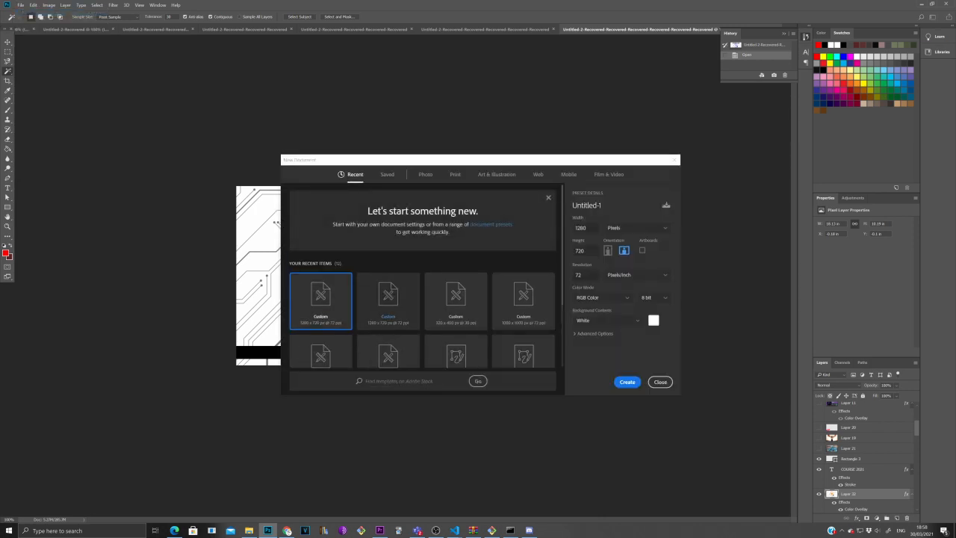
double_click(587, 228)
click(585, 251)
key(Return)
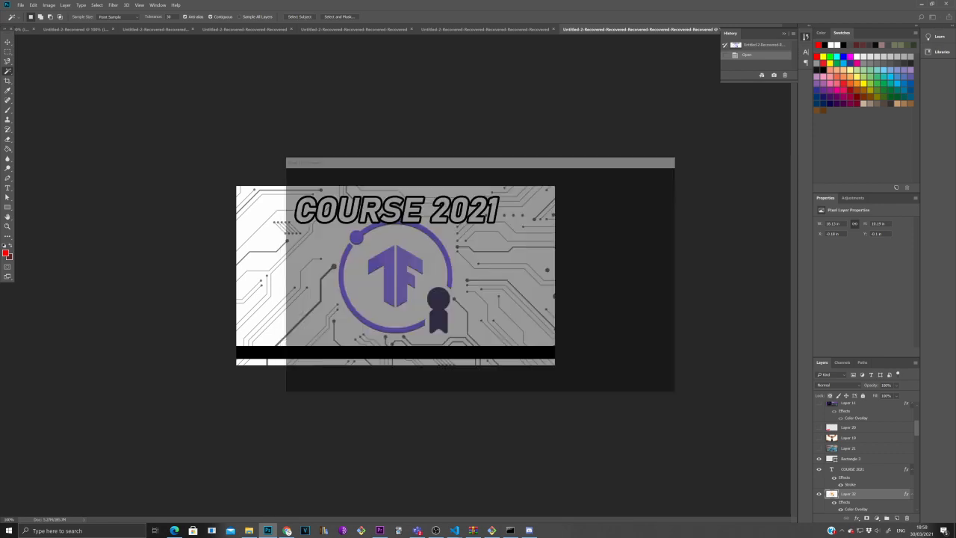
- Switch to Chrome and search Google Images for "cat"
click(286, 531)
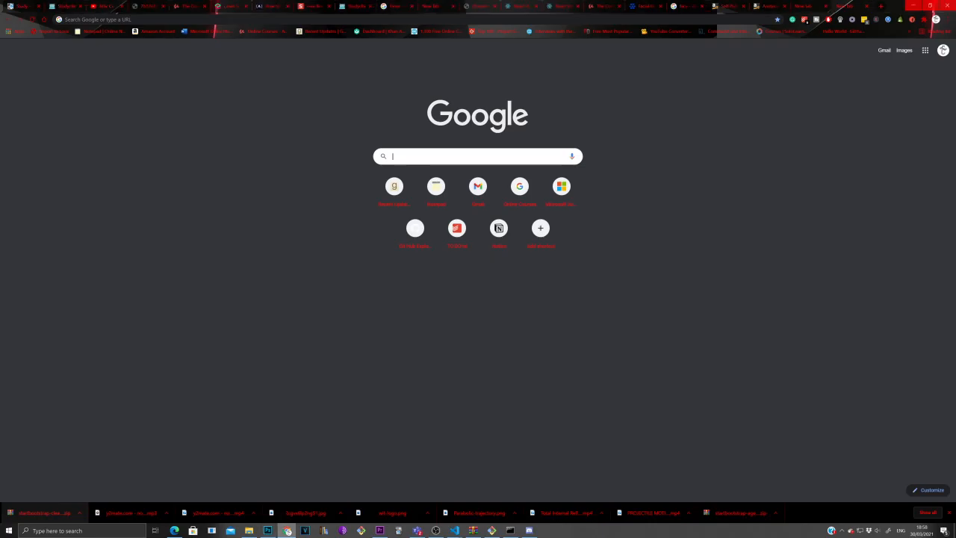
click(475, 156)
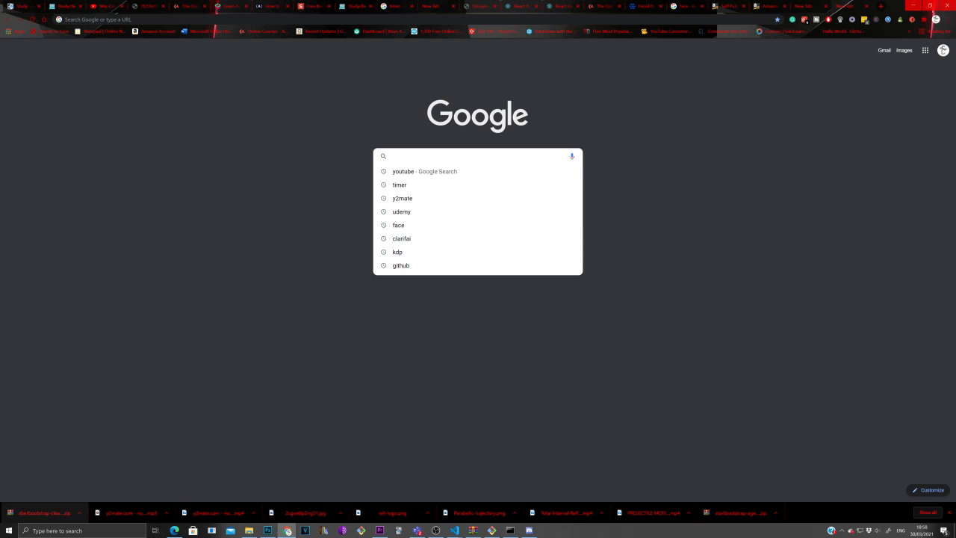
text(cat)
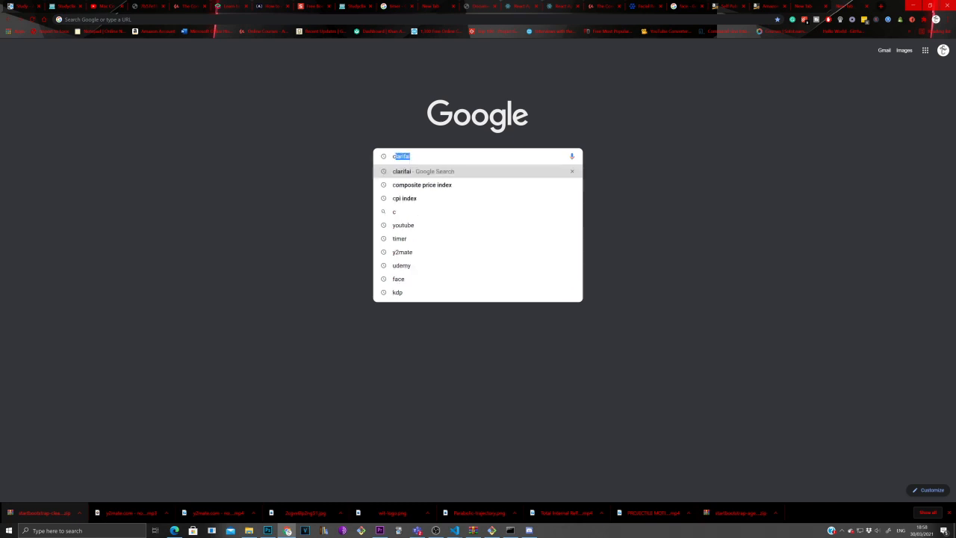
key(Return)
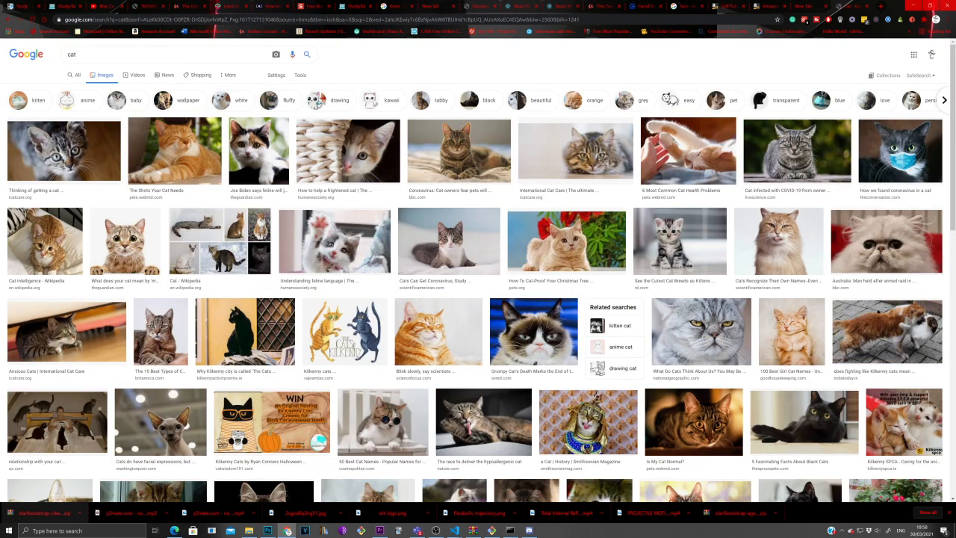
- Copy the first result, the close-up tabby kitten photo from icatcare.org, and paste it into the new Photoshop document
click(65, 151)
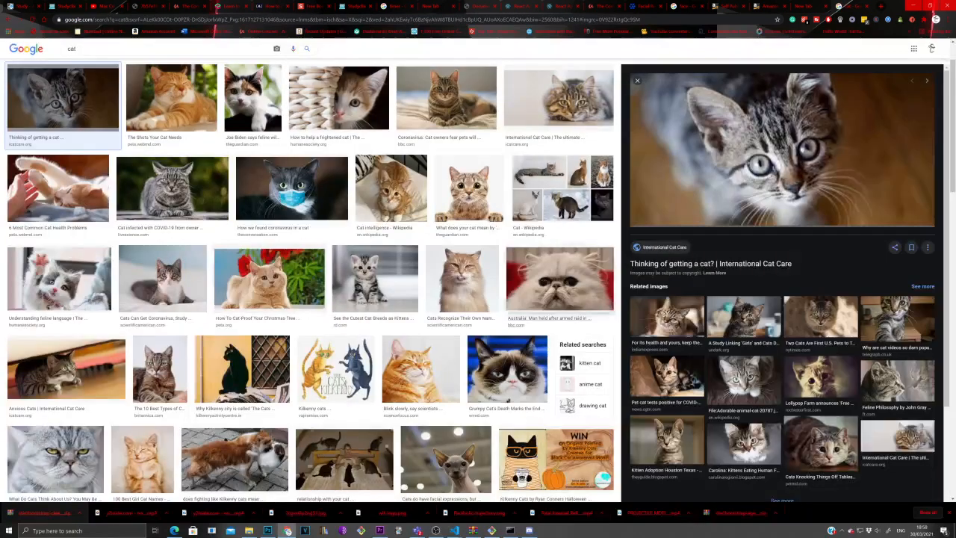
right_click(671, 184)
click(698, 279)
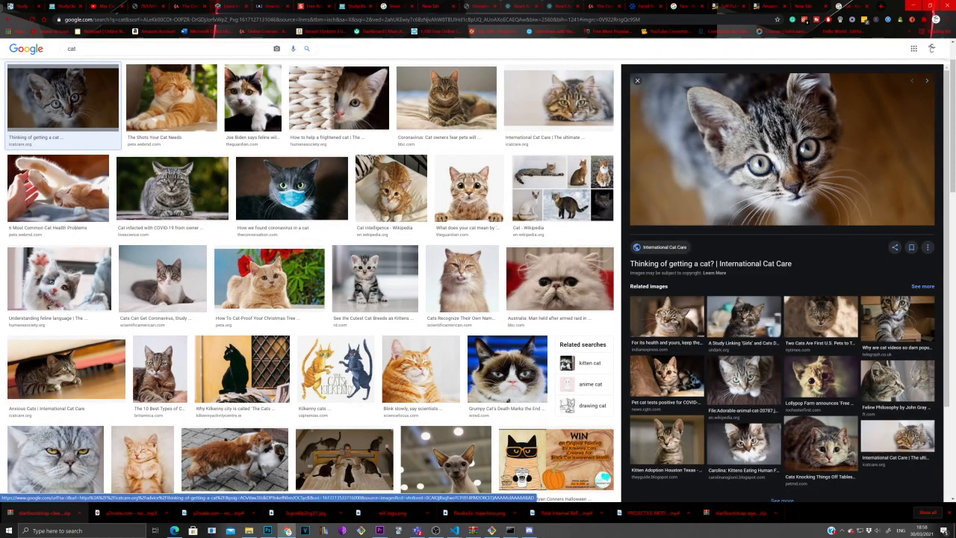
mouse_move(418, 531)
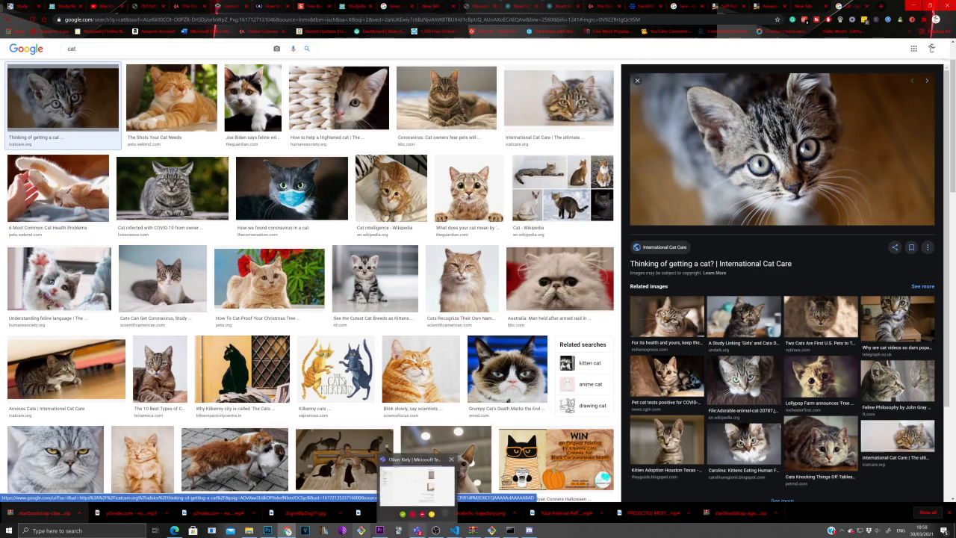
click(343, 457)
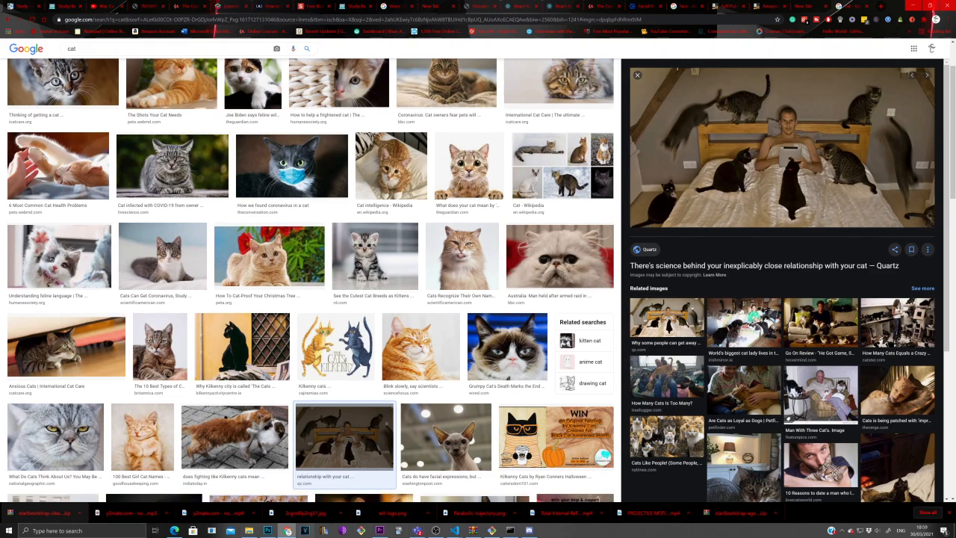
click(268, 530)
key(ctrl+v)
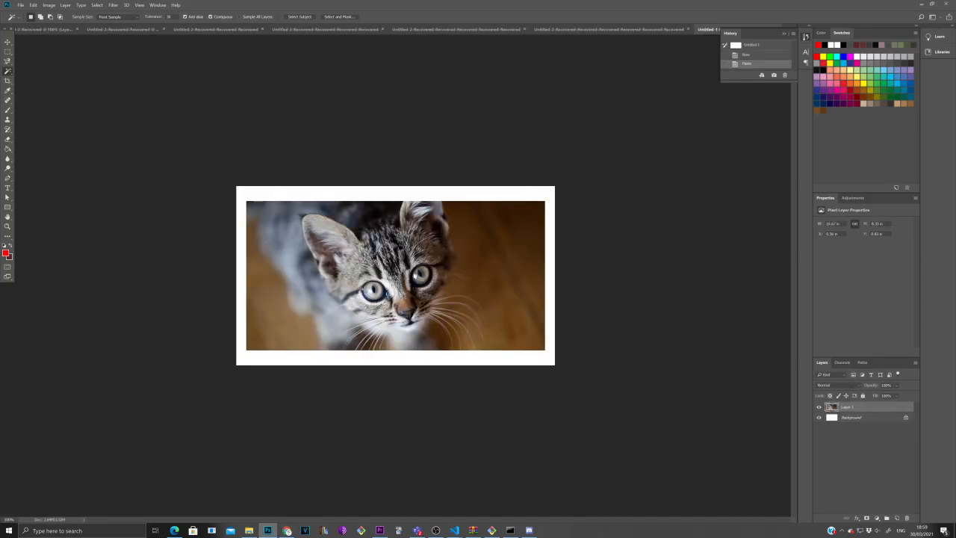
- Stretch the pasted kitten photo past the canvas's left edge with the Move tool's transform controls, to about 20.13 in wide and 7.5 in high
key(v)
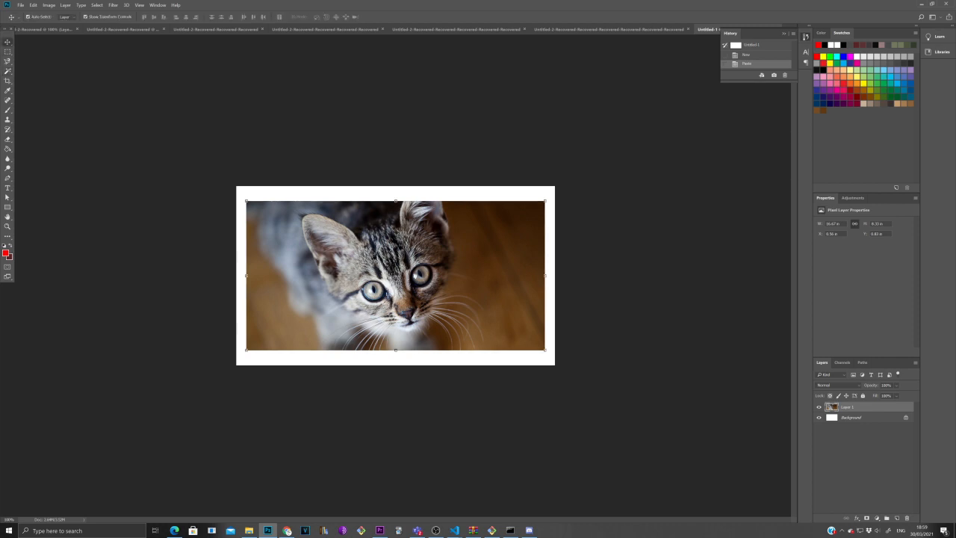
drag(247, 349, 184, 334)
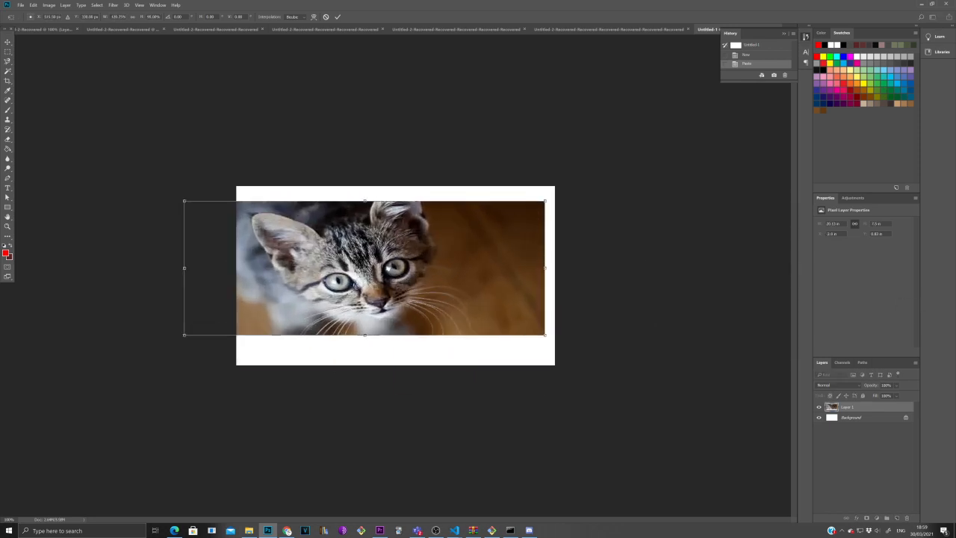
click(7, 42)
key(Return)
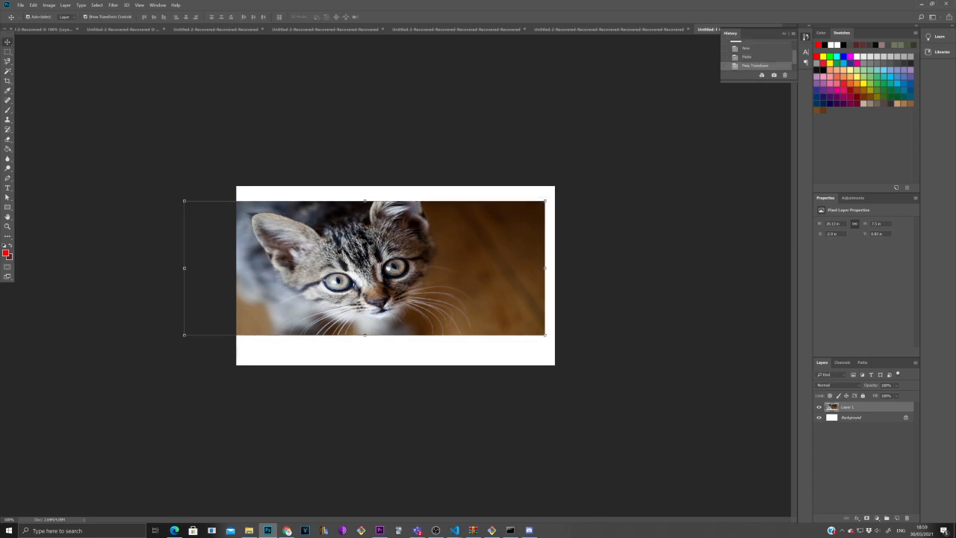
- Copy a rectangular marquee area around the kitten's head, about 11.46 by 7.5 in, to a new layer and hide both picture layers
click(8, 50)
drag(248, 187, 453, 340)
key(ctrl+j)
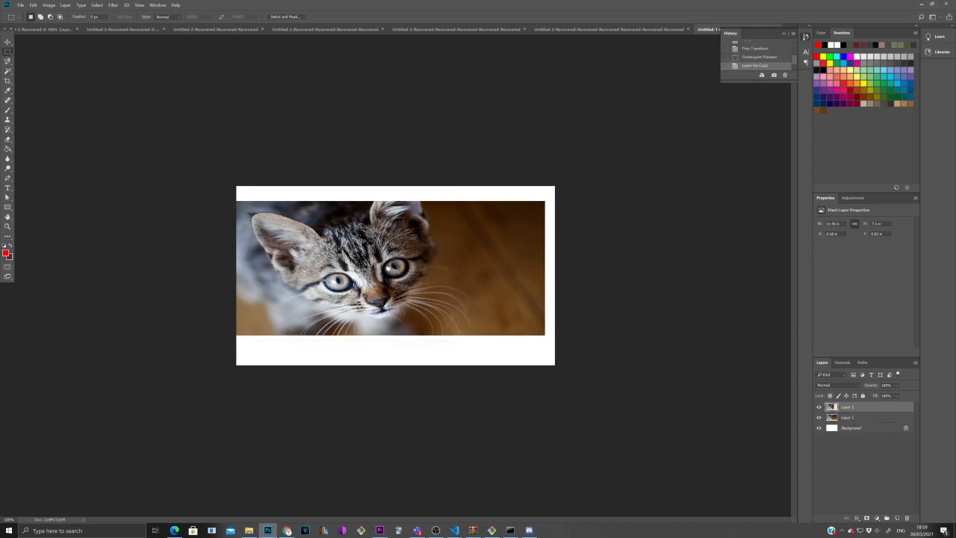
click(818, 407)
click(819, 417)
click(819, 407)
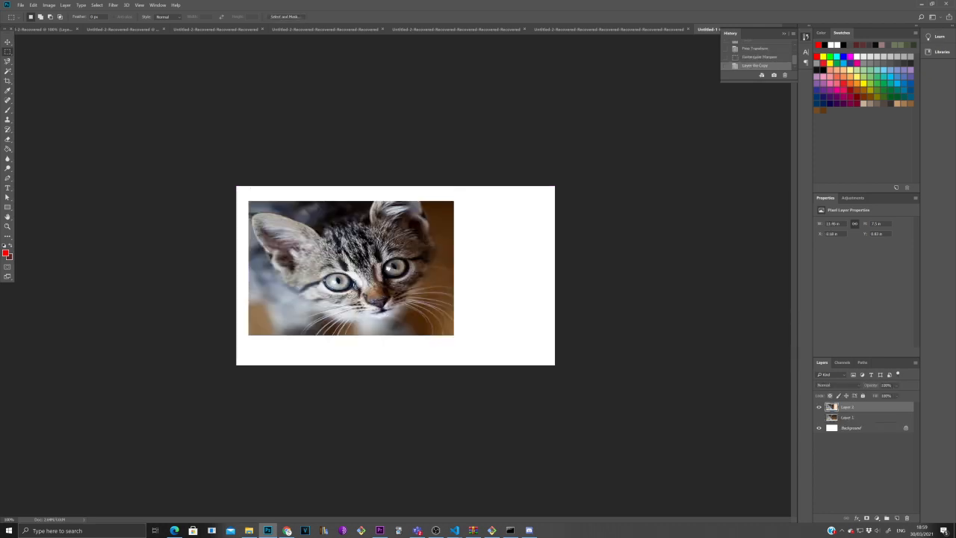
click(818, 407)
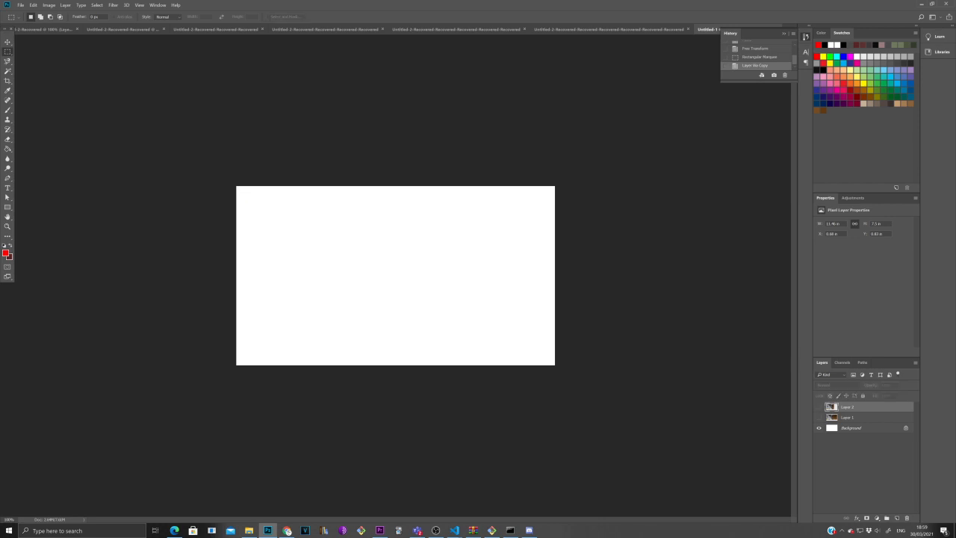
- Draw a rough closed Magnetic Lasso selection, copy that part of the cropped kitten layer to a new layer, and leave only the new cutout visible
click(8, 61)
click(366, 221)
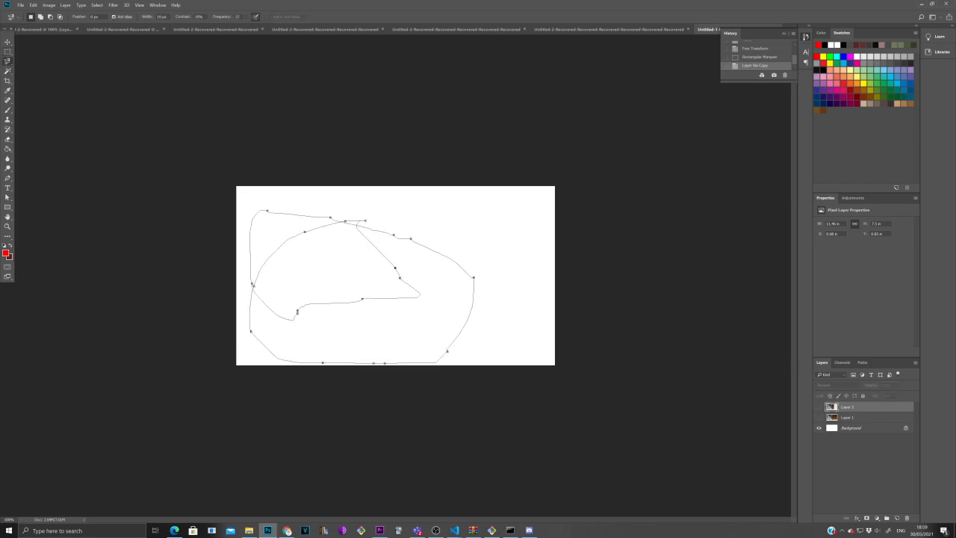
click(366, 221)
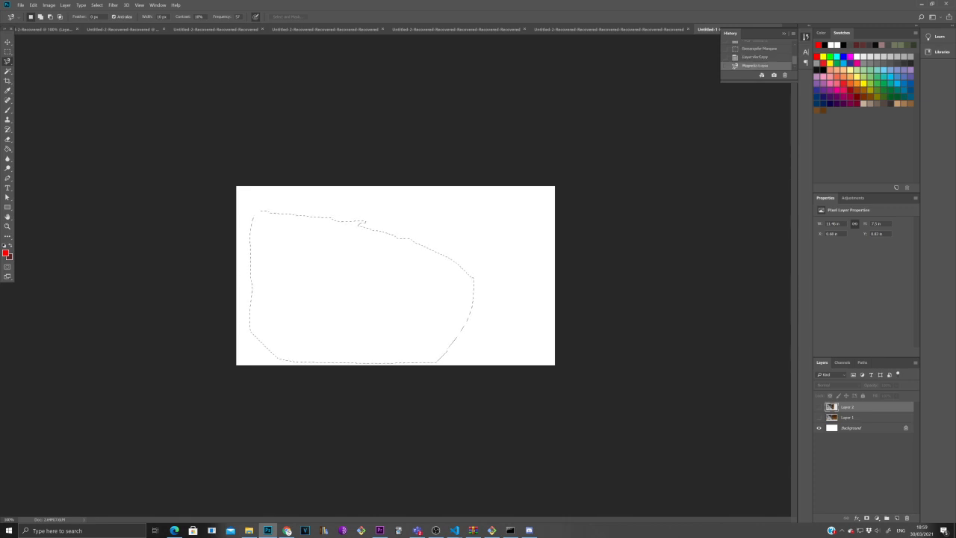
click(818, 407)
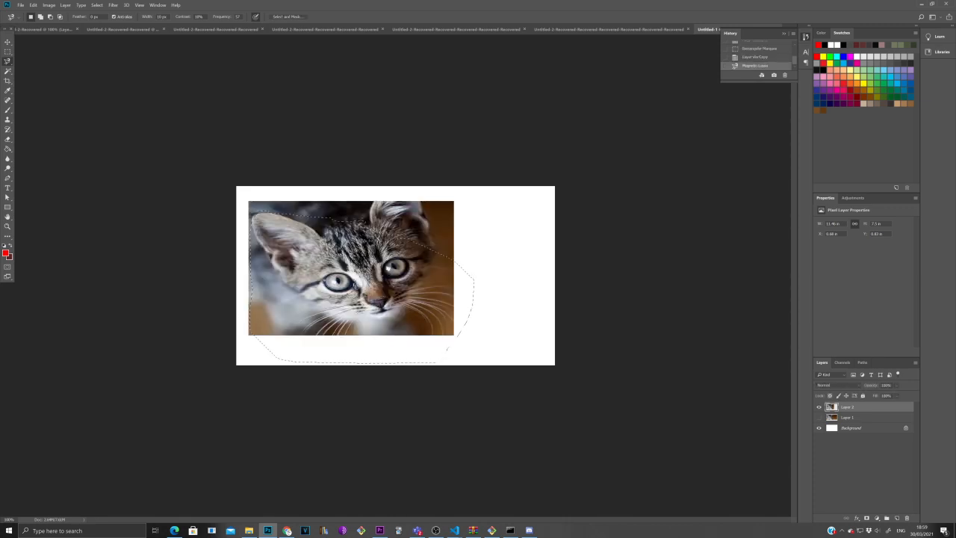
key(ctrl+j)
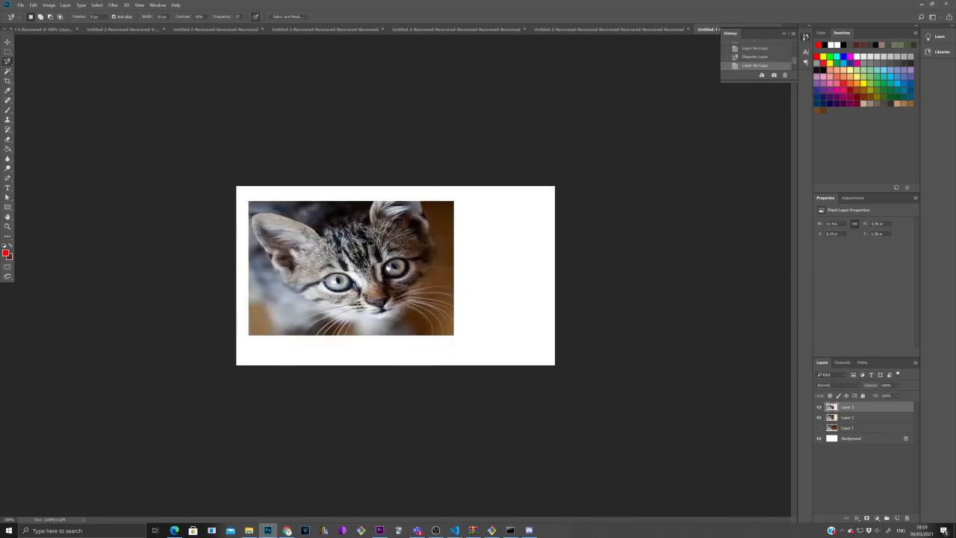
click(819, 417)
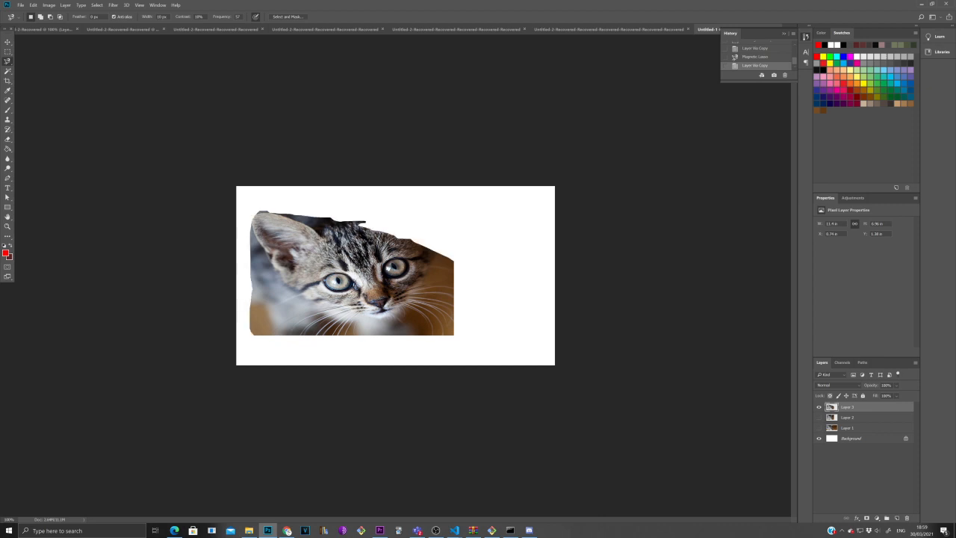
- Clear Magic Wand selections from the kitten's eyes on the rectangular Layer 2 copy, then deselect and hide the layer
click(8, 71)
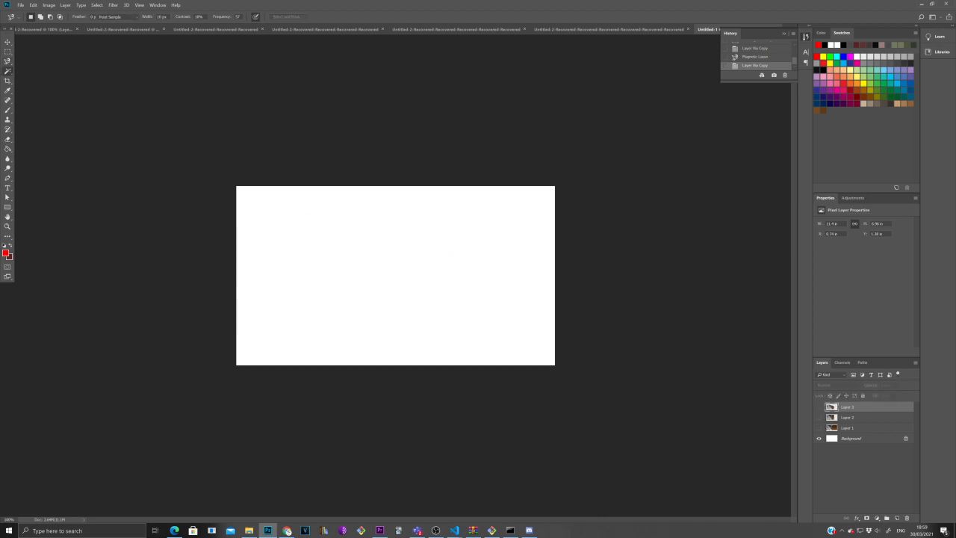
click(819, 418)
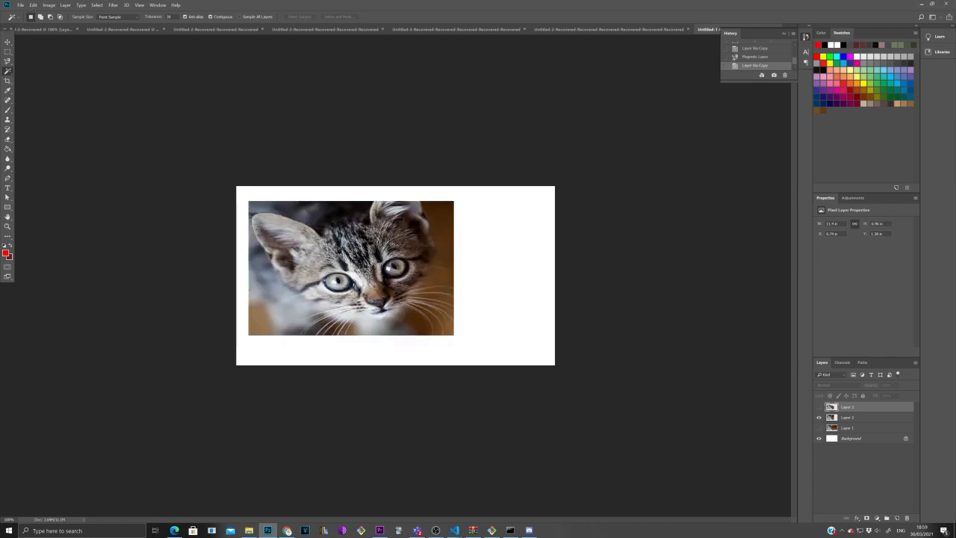
click(859, 418)
click(388, 283)
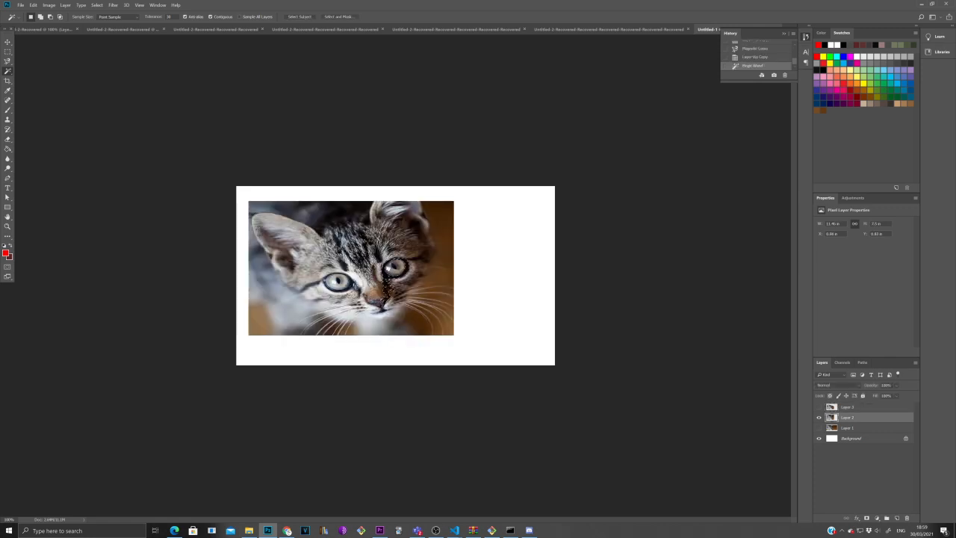
click(388, 282)
click(388, 282)
key(Delete)
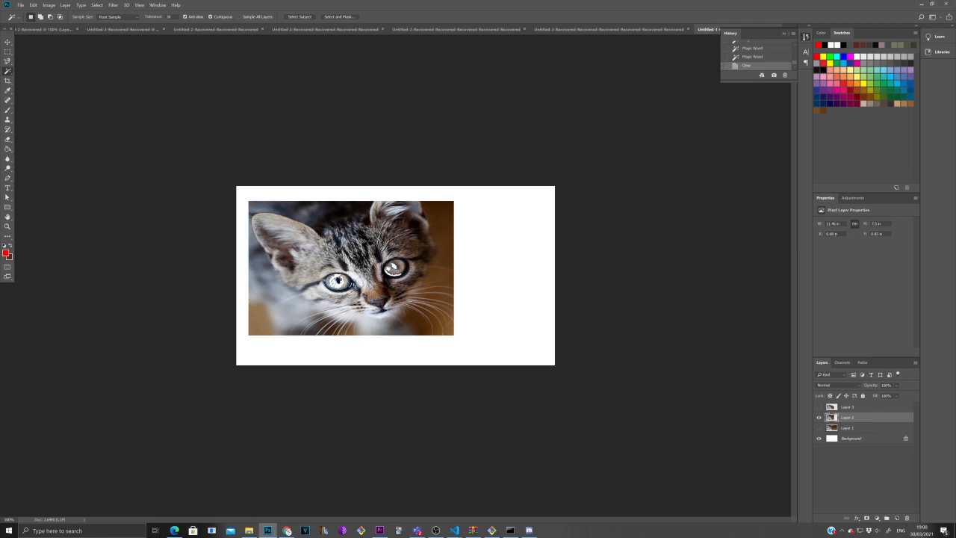
key(ctrl+d)
click(819, 418)
drag(819, 407, 820, 428)
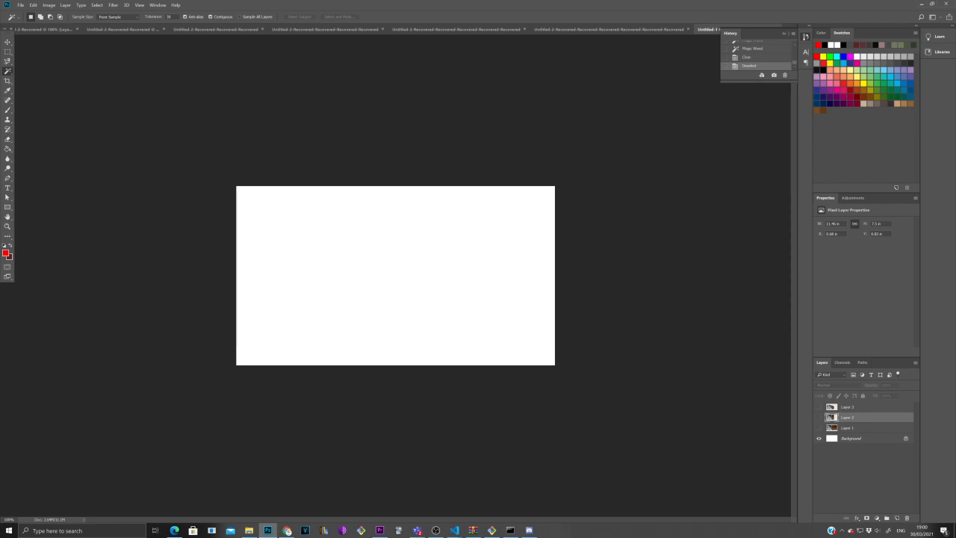
key(c)
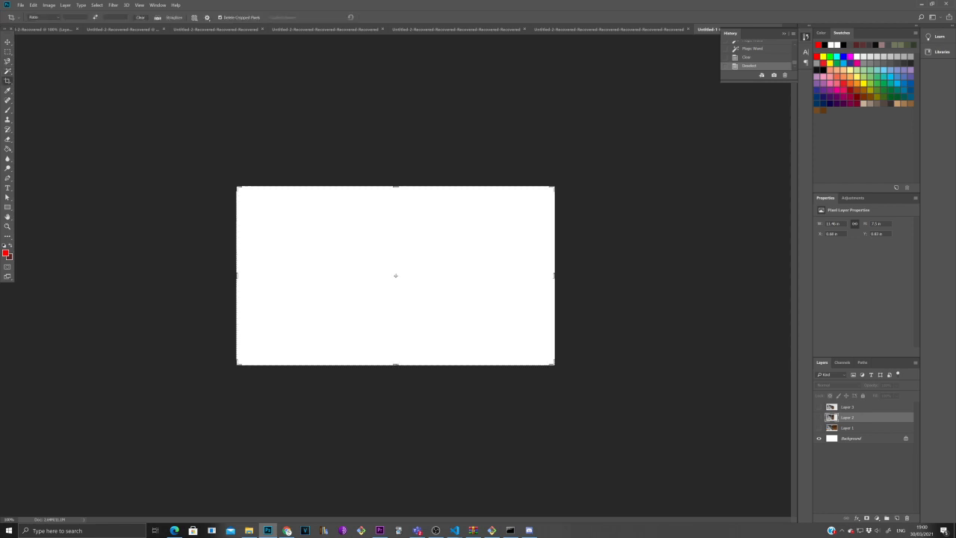
mouse_move(263, 204)
mouse_down()
mouse_move(463, 337)
mouse_move(263, 205)
mouse_up()
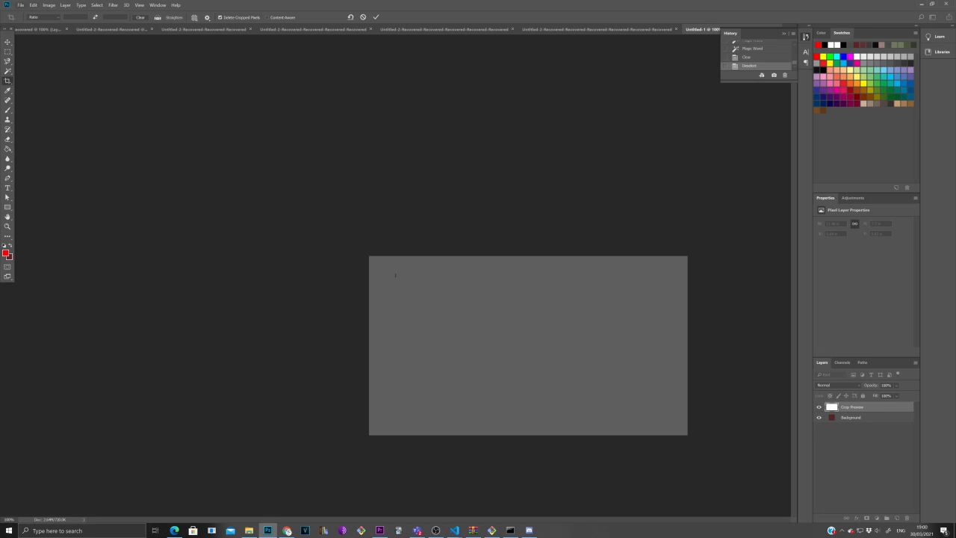
key(alt+f)
key(Escape)
key(Escape)
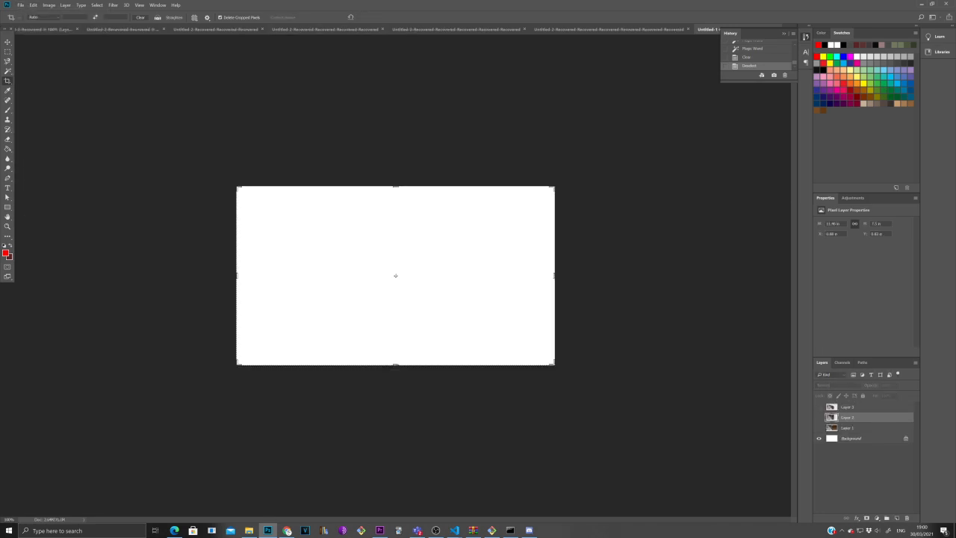
- Show Layer 2 and sample colours from the kitten's left eye with the Eyedropper tool
key(i)
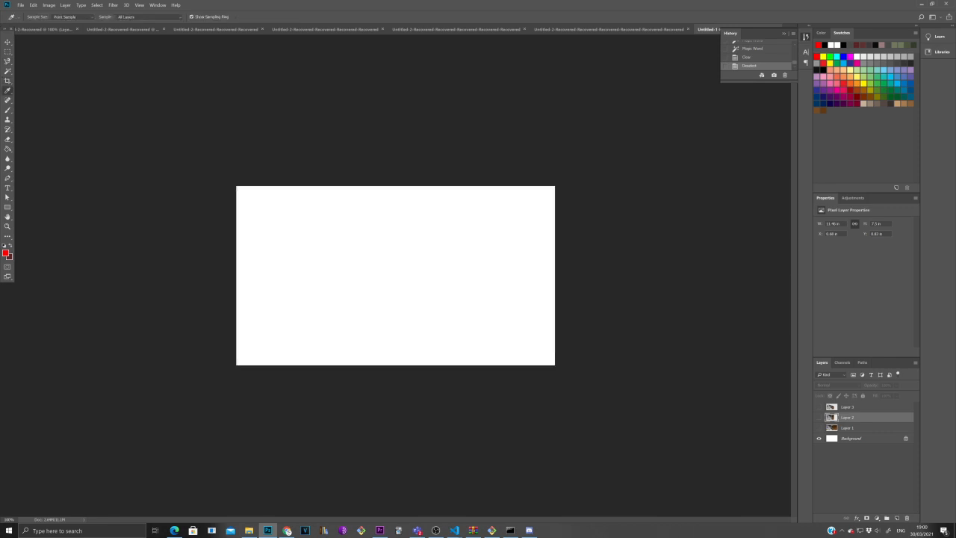
click(819, 417)
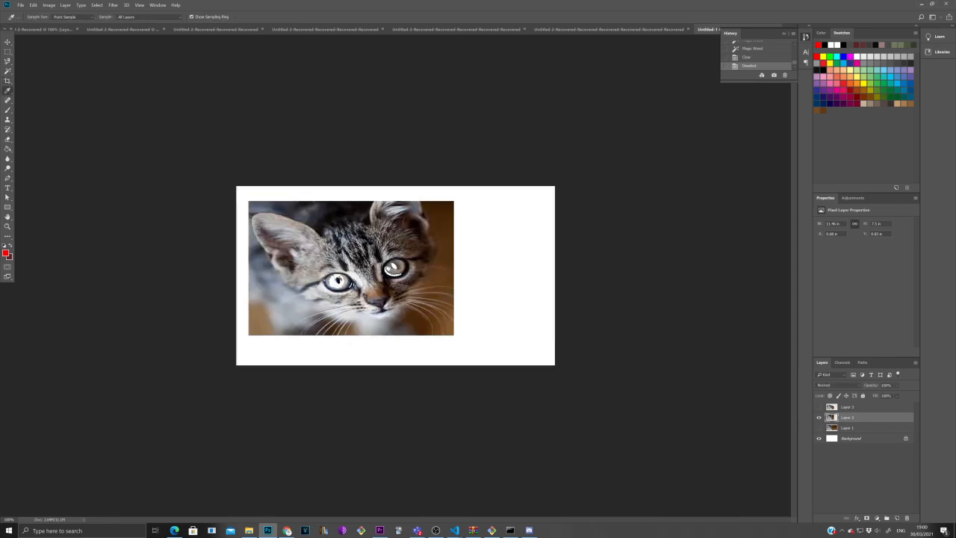
click(338, 281)
mouse_move(339, 281)
mouse_down()
mouse_move(320, 277)
mouse_move(346, 273)
mouse_move(331, 288)
mouse_move(335, 247)
mouse_move(336, 291)
mouse_move(327, 263)
mouse_move(314, 261)
mouse_move(331, 266)
mouse_move(331, 282)
mouse_move(323, 276)
mouse_move(354, 279)
mouse_move(335, 288)
mouse_up()
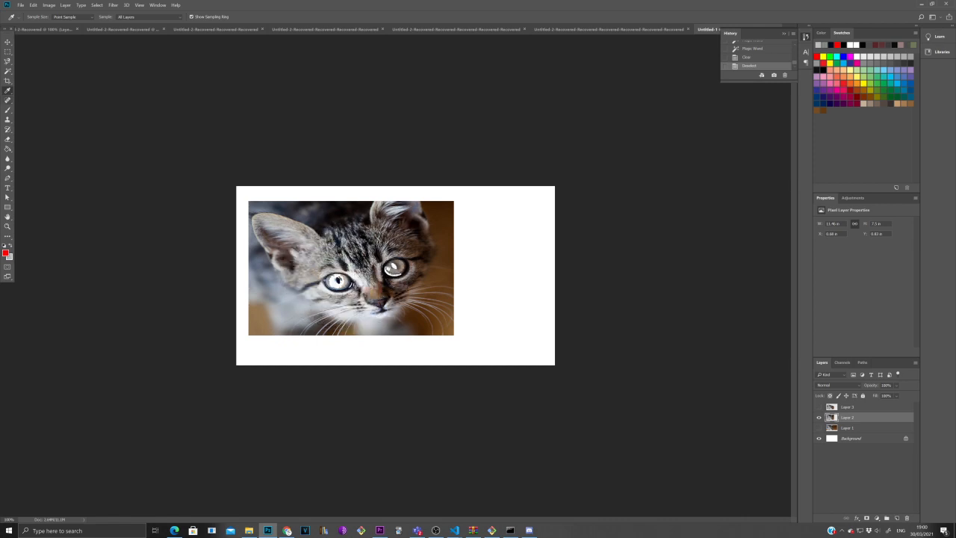
- Remove both of the kitten's eyes on Layer 2 with Content-Aware Spot Healing Brush strokes
key(j)
mouse_move(334, 283)
mouse_down()
mouse_move(399, 274)
mouse_move(401, 264)
mouse_move(349, 241)
mouse_up()
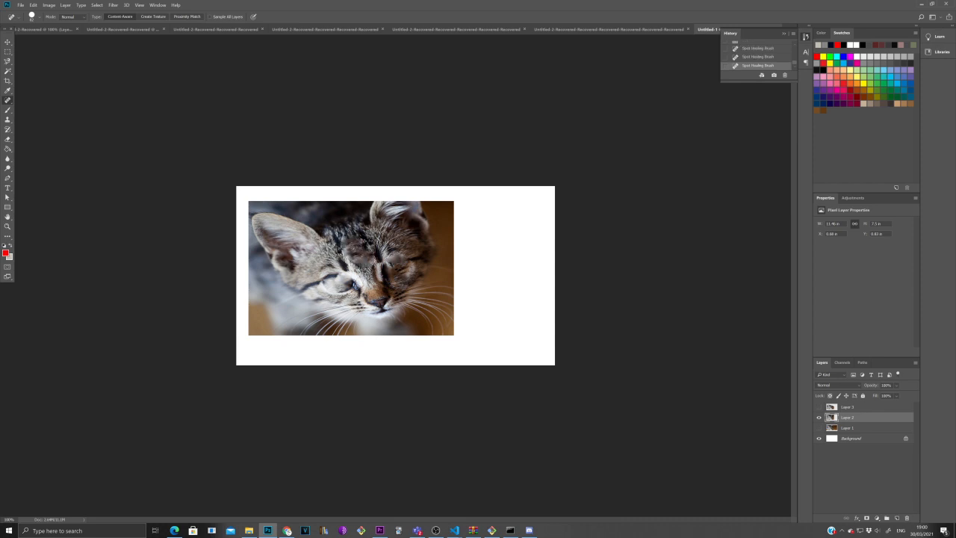
- Paint loose red Brush strokes across the kitten on Layer 2 and undo them
key(b)
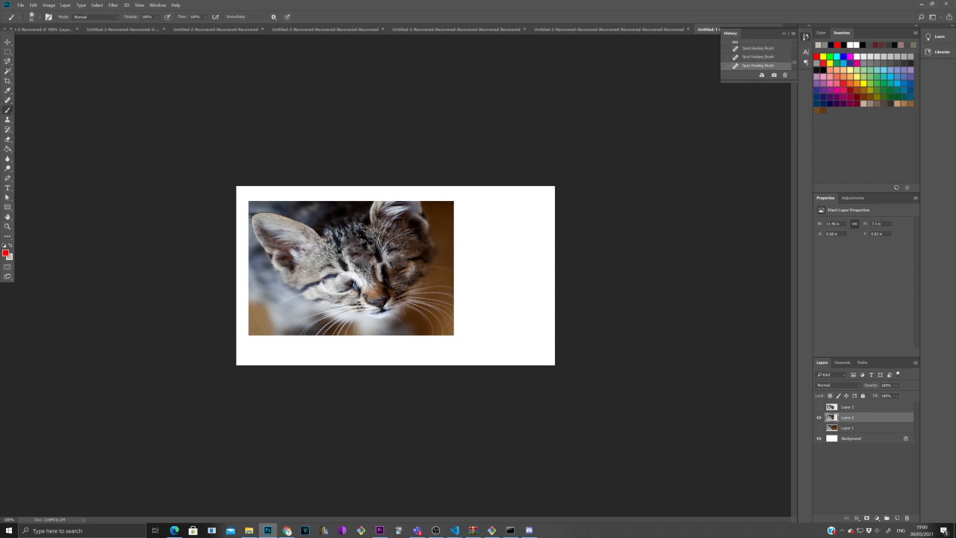
mouse_move(387, 306)
mouse_down()
mouse_move(324, 214)
mouse_move(289, 307)
mouse_move(462, 297)
mouse_up()
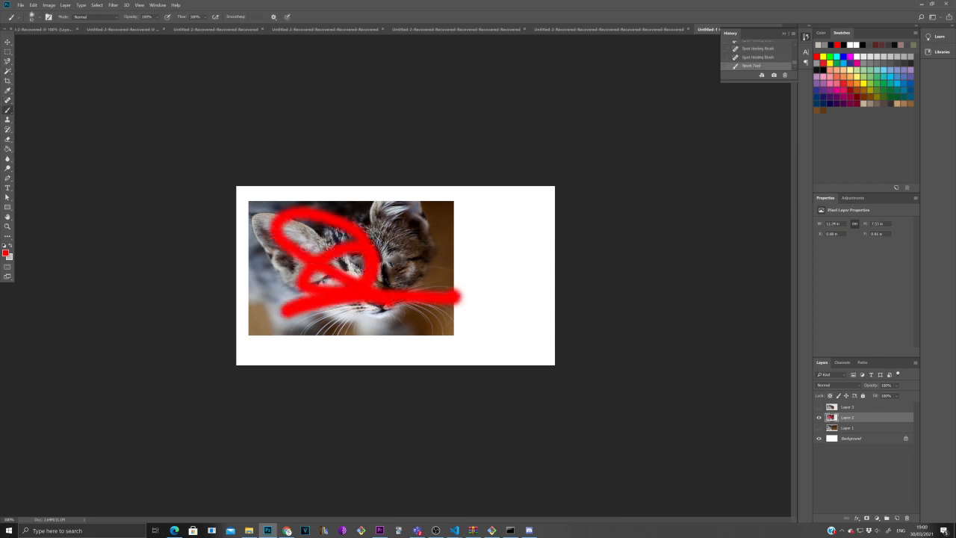
key(ctrl+z)
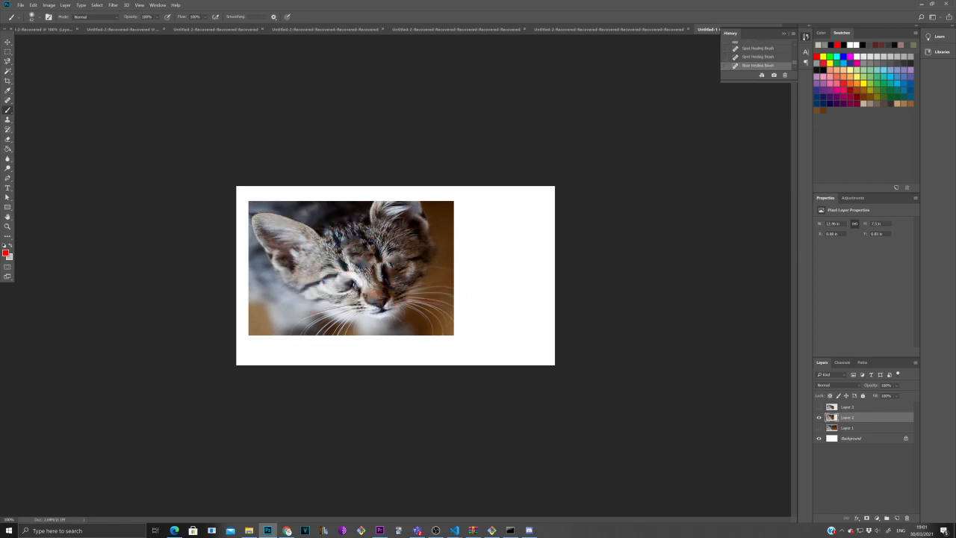
mouse_move(343, 338)
mouse_down()
mouse_move(273, 309)
mouse_move(236, 253)
mouse_up()
mouse_move(396, 187)
mouse_down()
mouse_move(418, 270)
mouse_move(318, 340)
mouse_move(440, 302)
mouse_move(434, 263)
mouse_move(288, 243)
mouse_move(317, 320)
mouse_move(426, 254)
mouse_move(351, 310)
mouse_move(329, 276)
mouse_move(392, 292)
mouse_move(340, 243)
mouse_move(260, 294)
mouse_up()
key(ctrl+z)
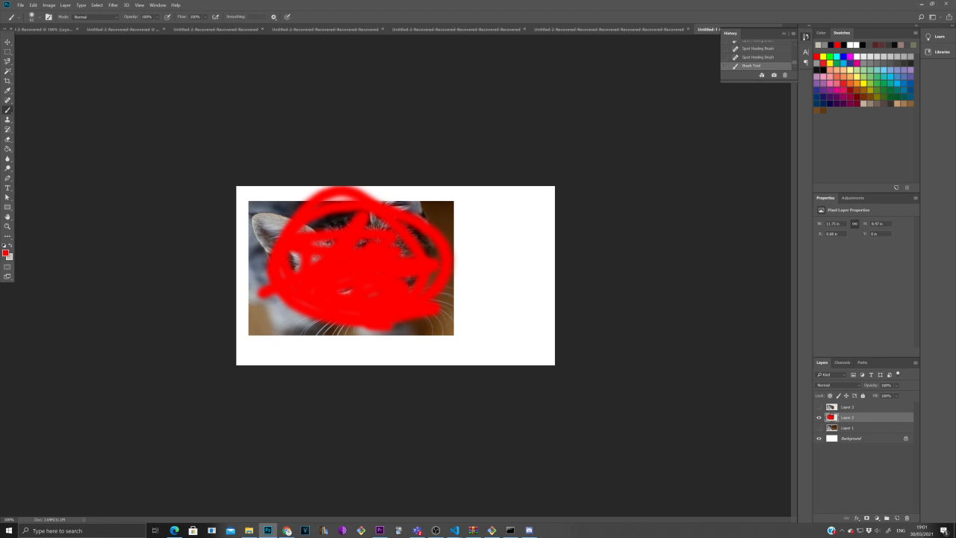
key(ctrl+z)
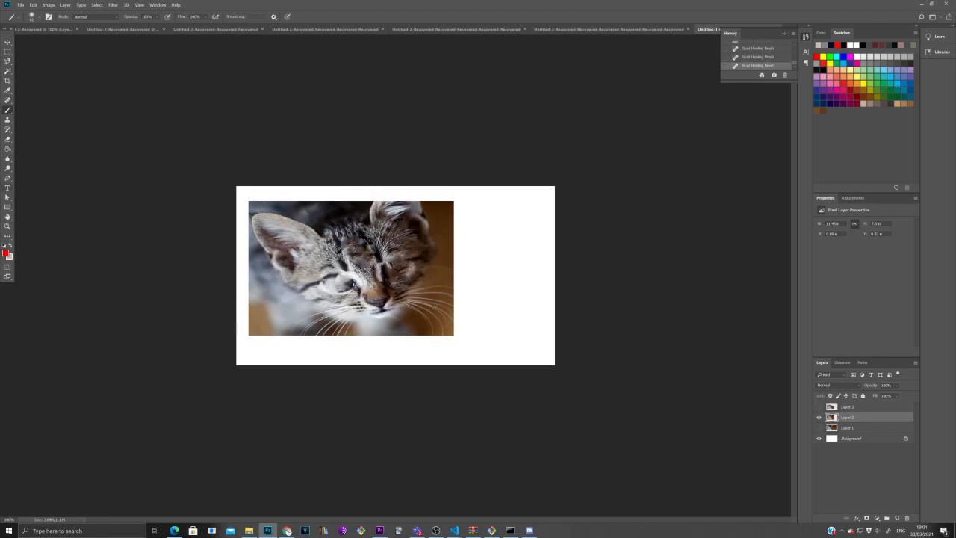
- Try the Clone Stamp on Layer 2 without defining a source point
key(s)
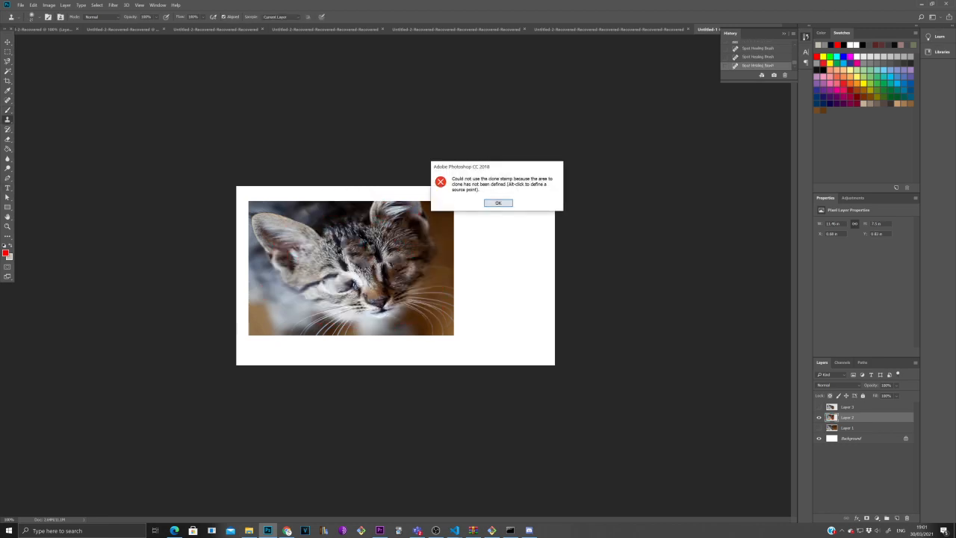
key(Return)
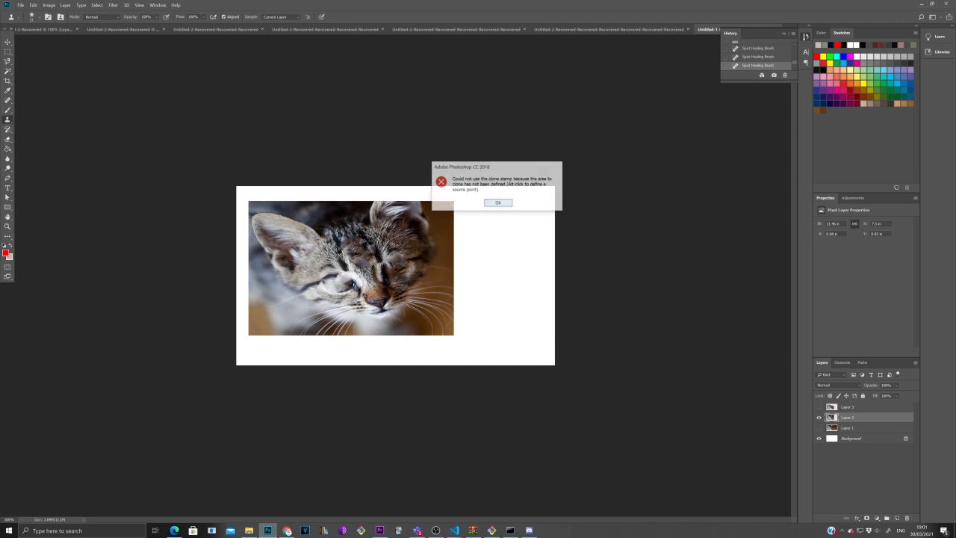
click(499, 203)
- Paint over most of the kitten picture on Layer 2 with the Art History Brush in the Tight Short style
click(7, 129)
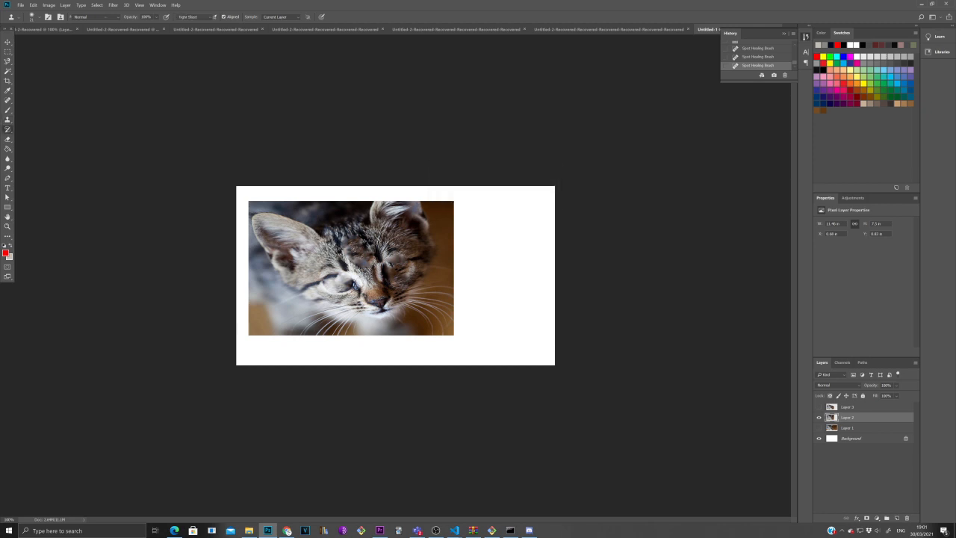
mouse_move(317, 277)
mouse_down()
mouse_move(373, 205)
mouse_move(358, 328)
mouse_move(407, 261)
mouse_move(384, 301)
mouse_move(362, 253)
mouse_move(367, 324)
mouse_move(349, 250)
mouse_up()
right_click(7, 129)
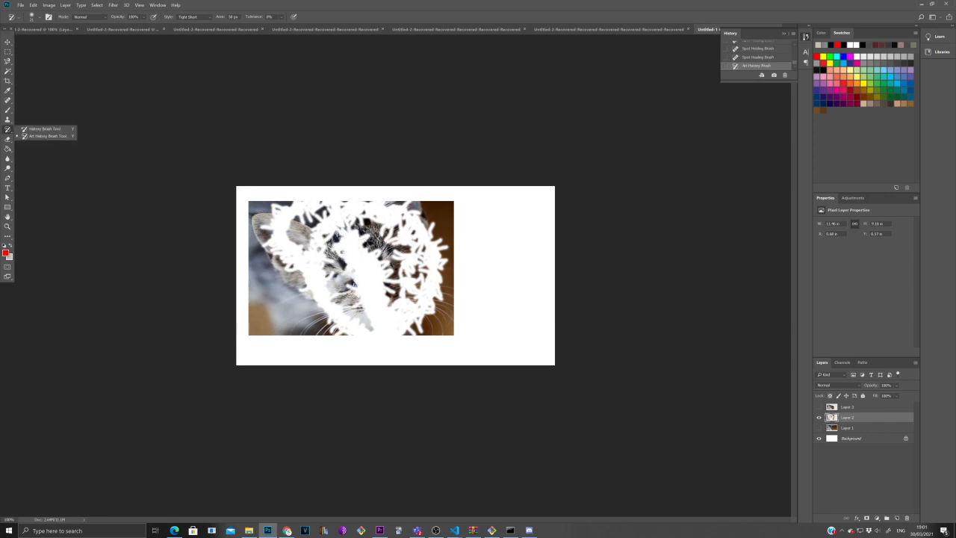
mouse_move(343, 265)
mouse_down()
mouse_move(348, 298)
mouse_move(258, 317)
mouse_move(298, 306)
mouse_move(437, 314)
mouse_move(373, 235)
mouse_up()
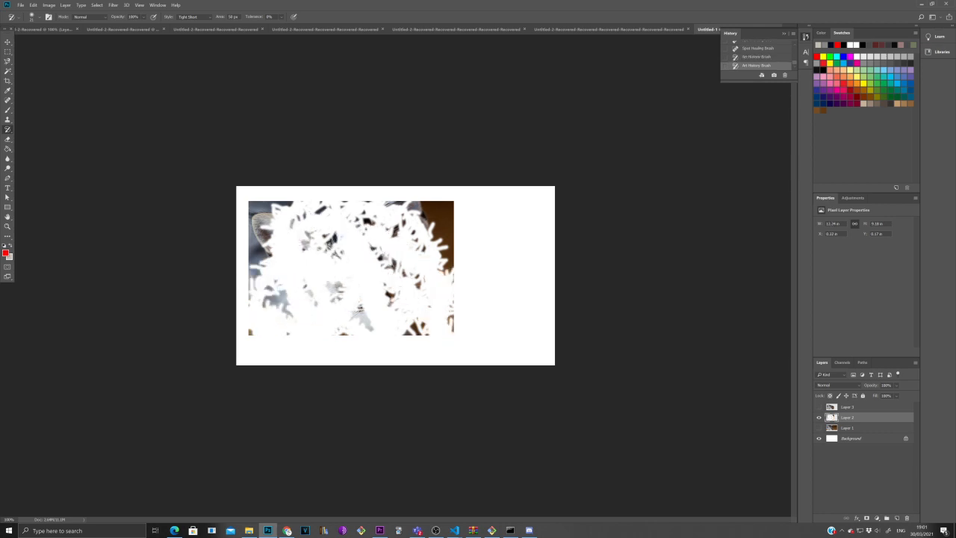
- Erase the remaining kitten picture on Layer 2 and fill the whole layer with red using the Paint Bucket
key(e)
mouse_move(442, 316)
mouse_down()
mouse_move(388, 346)
mouse_move(245, 262)
mouse_move(225, 198)
mouse_up()
click(8, 149)
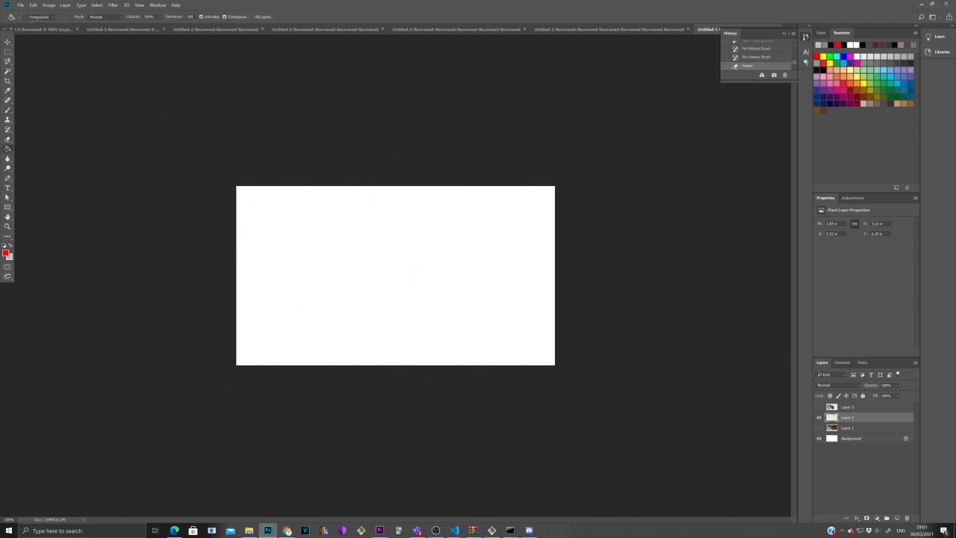
click(366, 265)
right_click(7, 149)
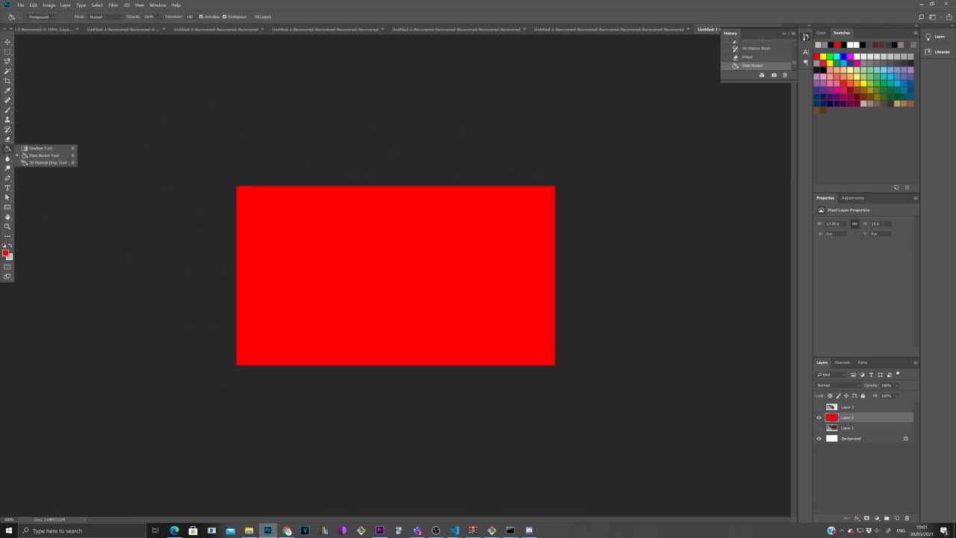
click(336, 250)
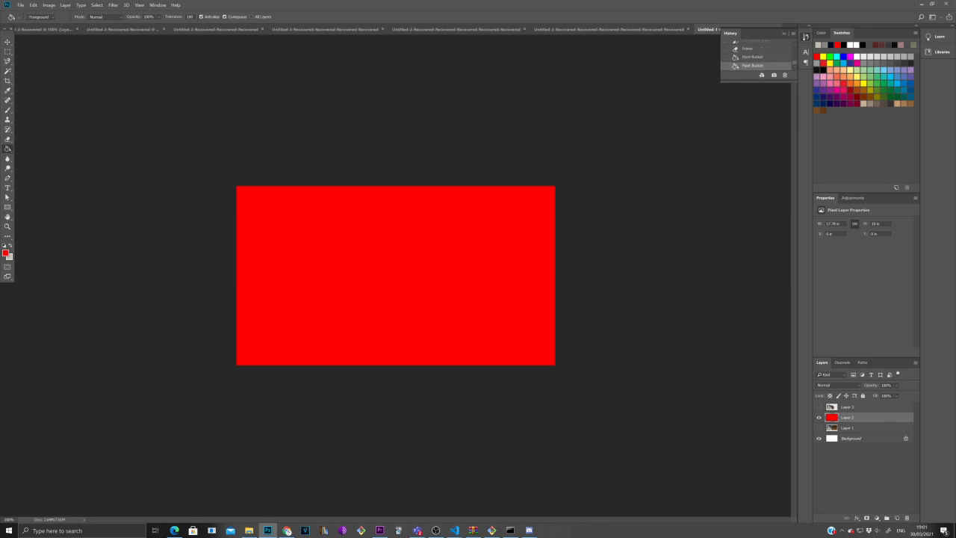
- Apply the Blur tool and the Dodge tool to the middle of the red fill on Layer 2
click(8, 159)
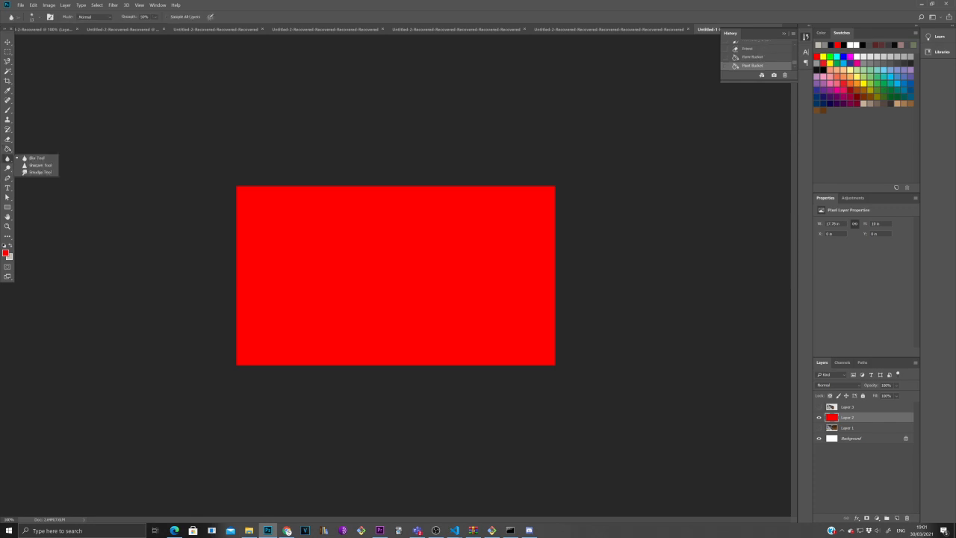
click(336, 250)
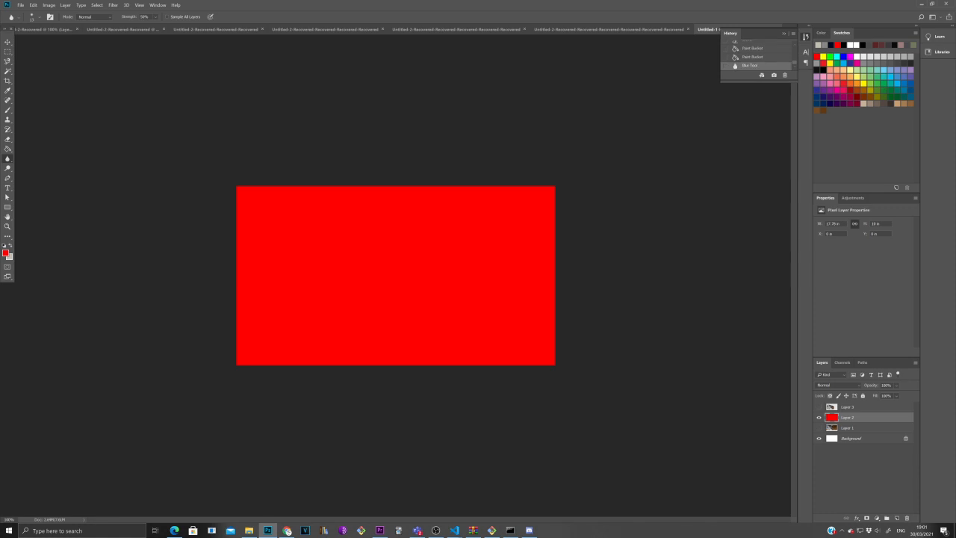
click(7, 168)
click(373, 262)
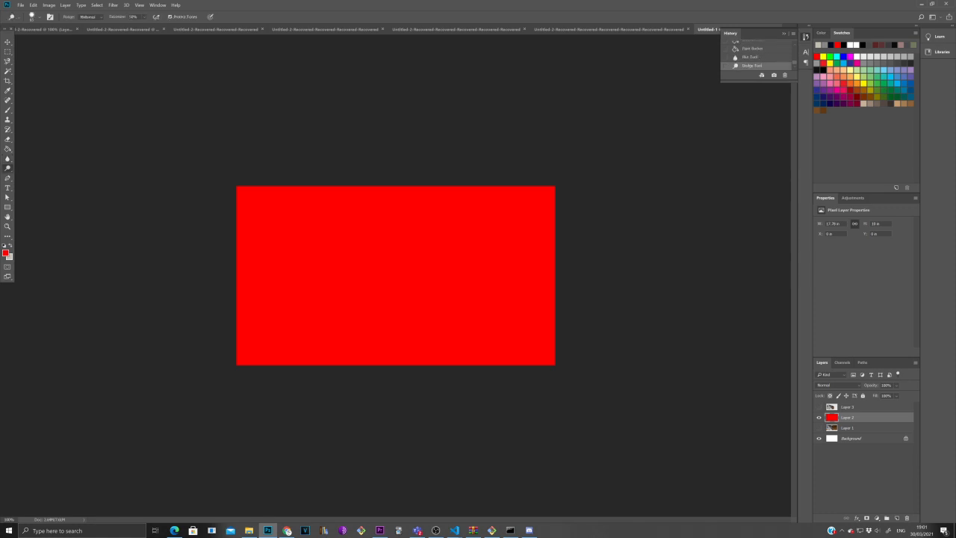
- Draw a freehand Pen path of curved and straight segments that loops across the red canvas and past its lower edge
click(8, 178)
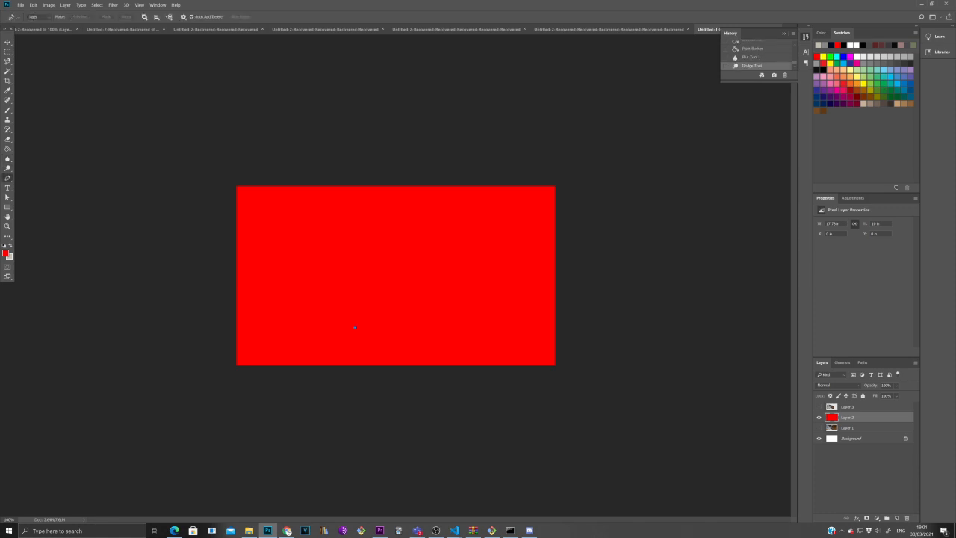
drag(354, 326, 375, 202)
click(434, 245)
click(479, 310)
drag(420, 352, 555, 452)
drag(342, 252, 295, 276)
drag(278, 349, 310, 459)
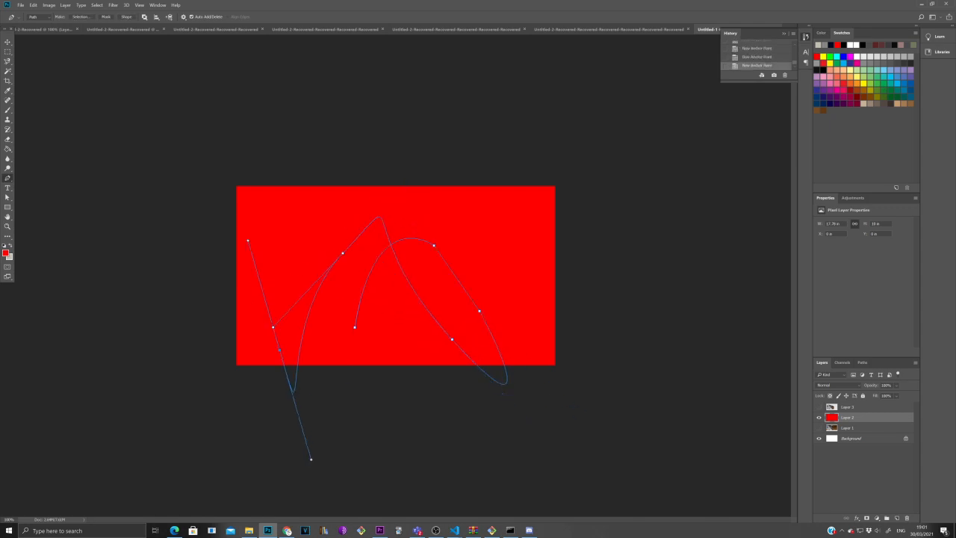
- Convert the path to a new anti-aliased selection, copy that area to a new layer, and hide the red Layer 2
right_click(273, 326)
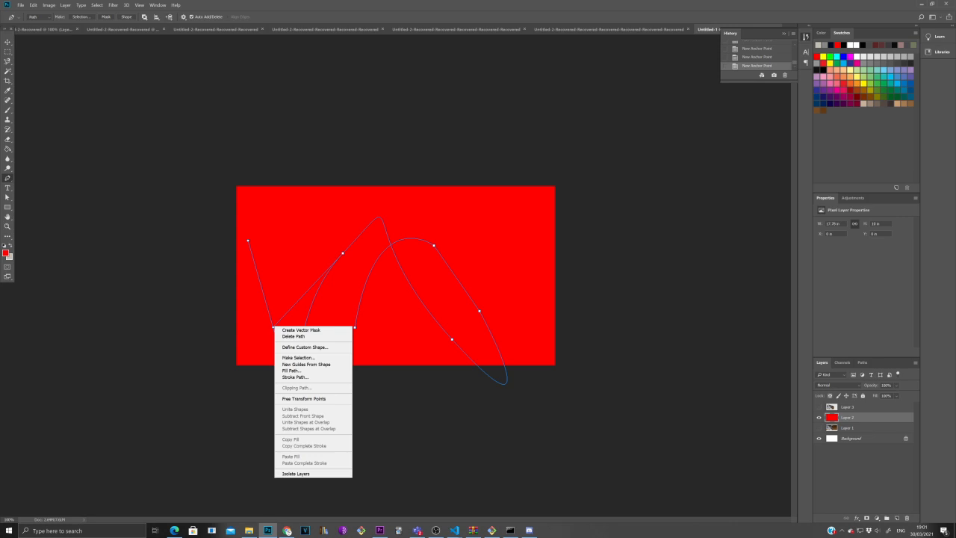
click(298, 357)
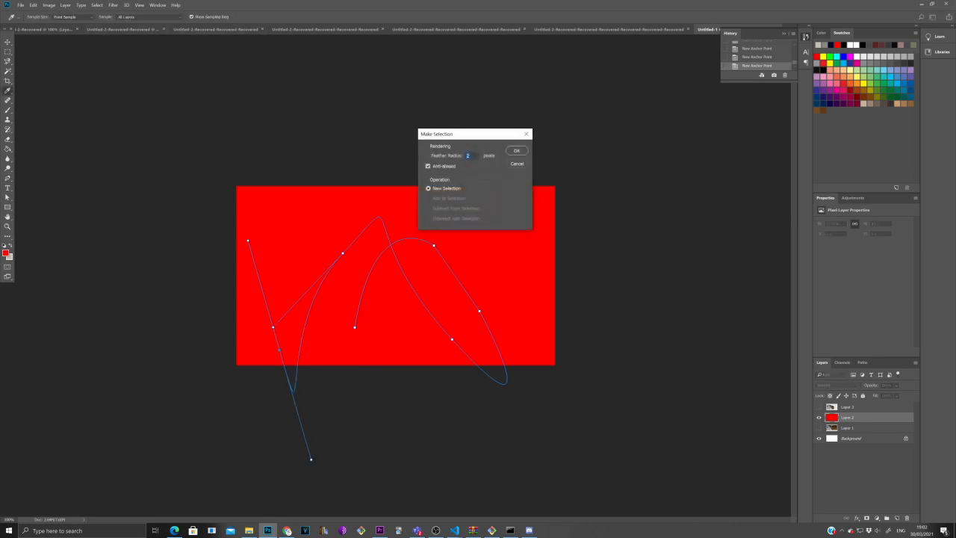
key(Return)
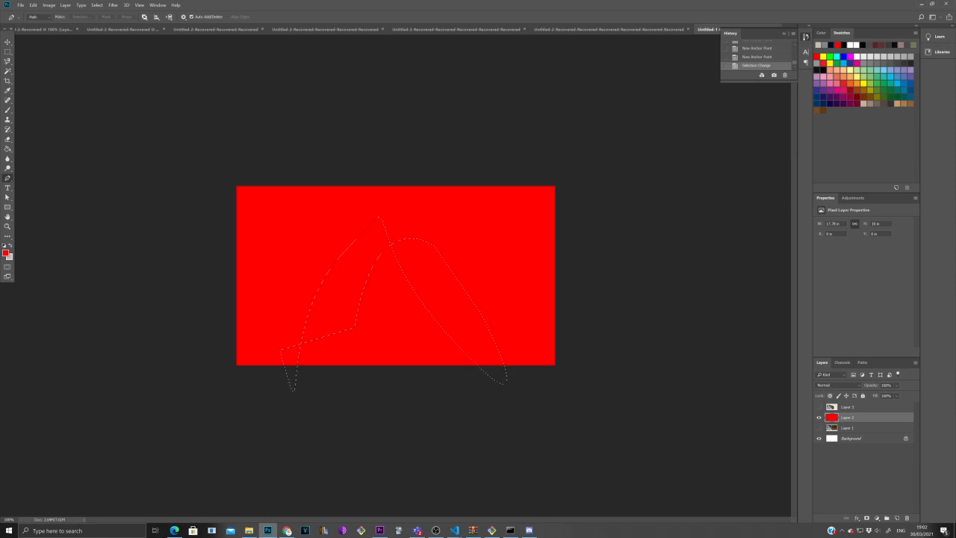
key(ctrl+j)
click(819, 427)
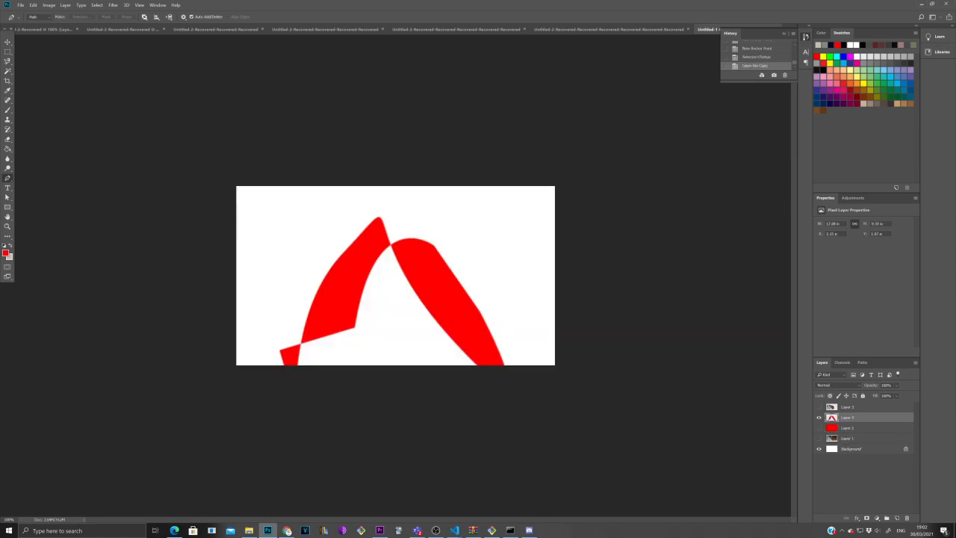
- Try a green Color Overlay on Layer 4 in its Blending Options and cancel the layer style changes
right_click(842, 417)
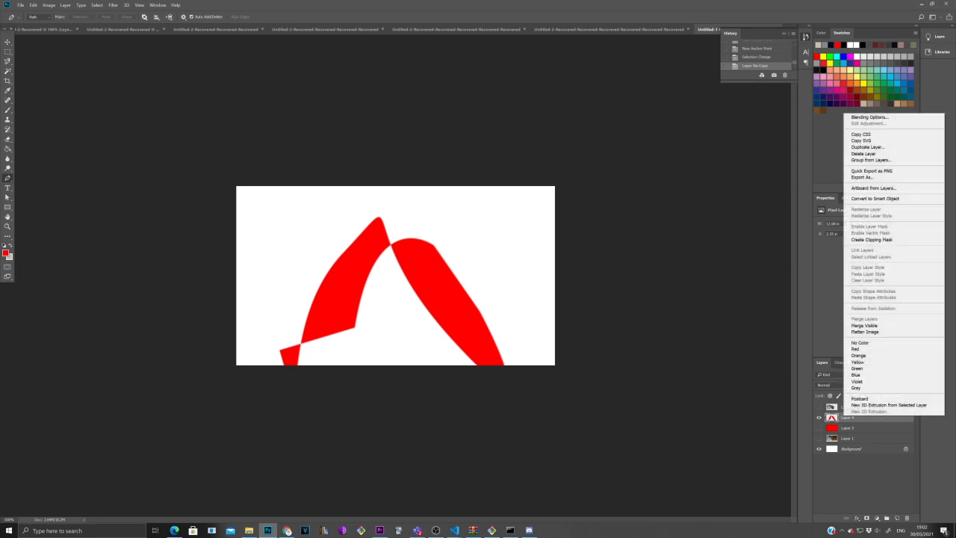
click(869, 118)
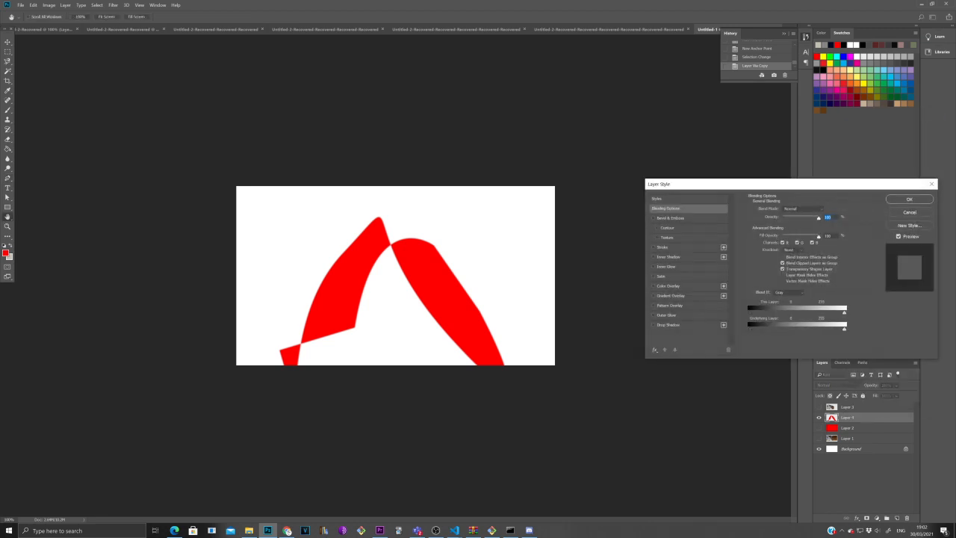
click(669, 286)
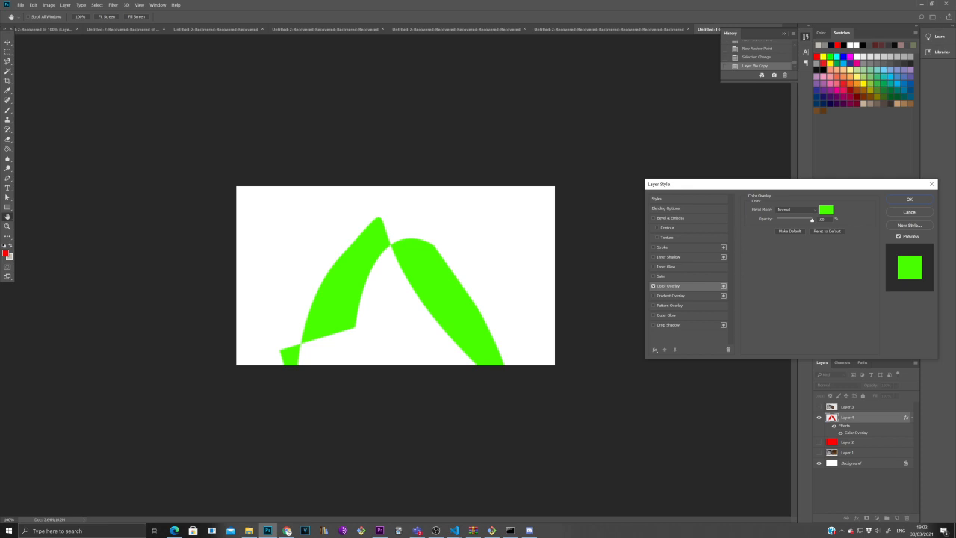
mouse_move(813, 221)
mouse_down()
mouse_move(793, 220)
mouse_move(815, 220)
mouse_up()
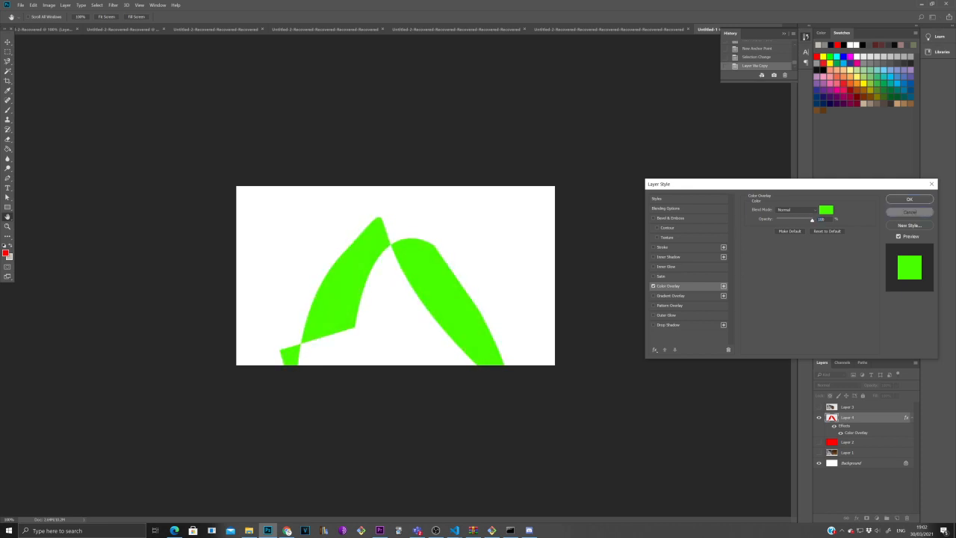
click(910, 212)
right_click(855, 417)
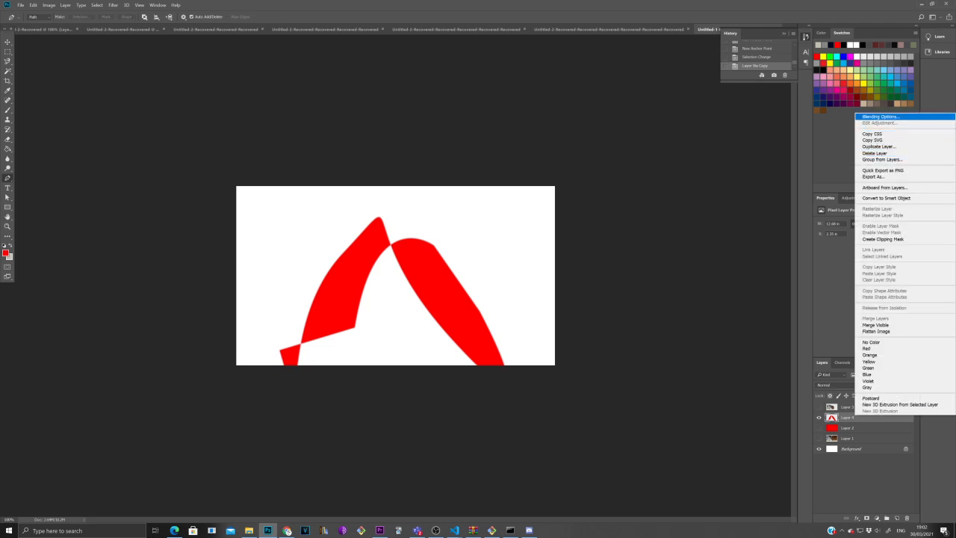
click(881, 116)
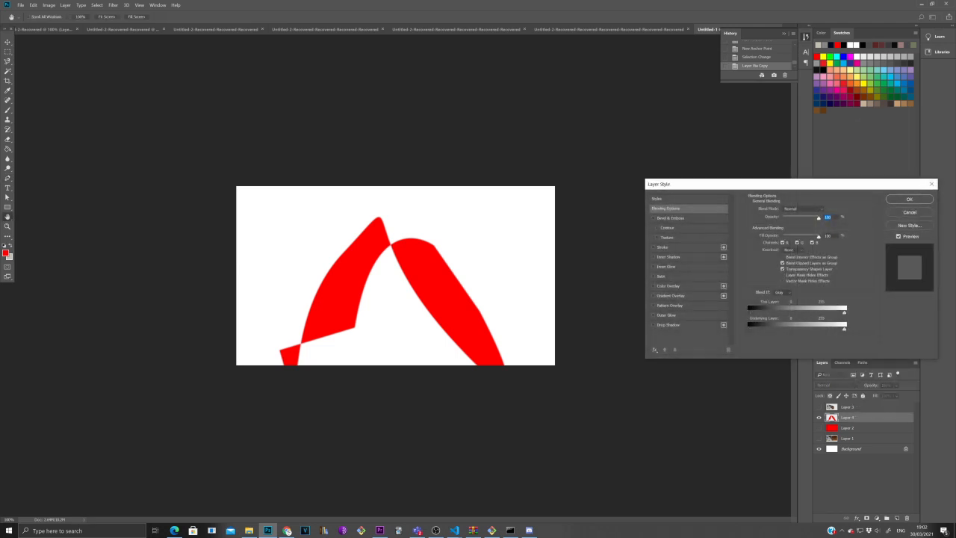
click(910, 213)
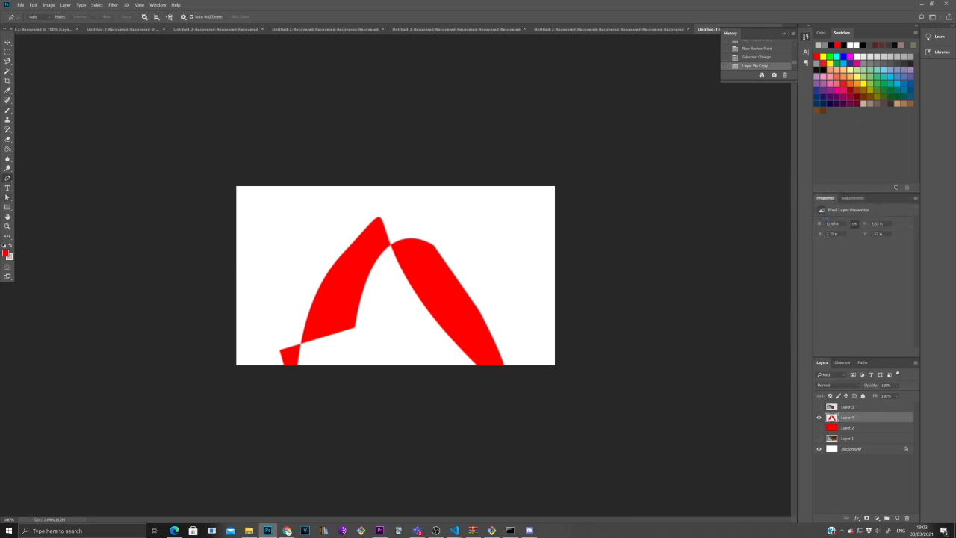
- Add the red text "tetettetetet" across the upper part of the red shape's left leg
click(8, 187)
click(332, 278)
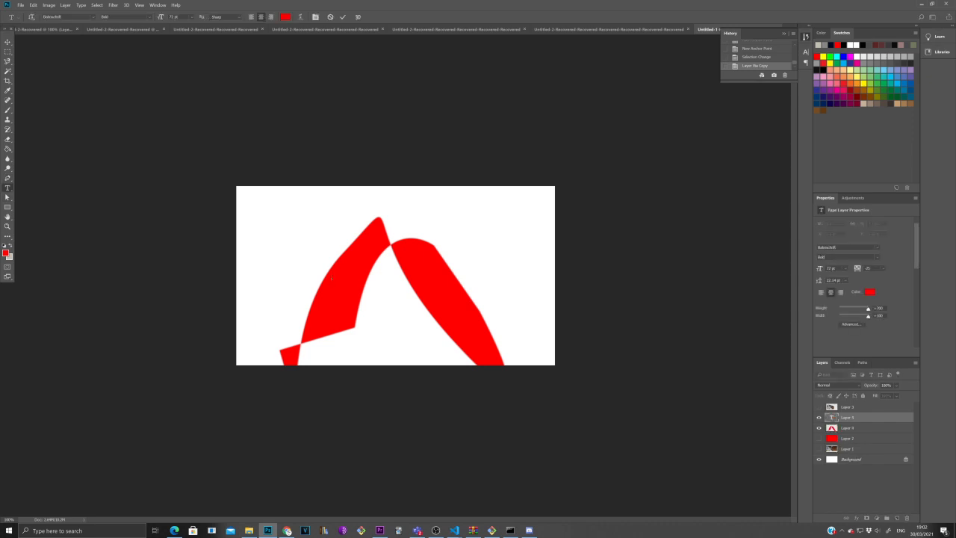
text(tetettetetet)
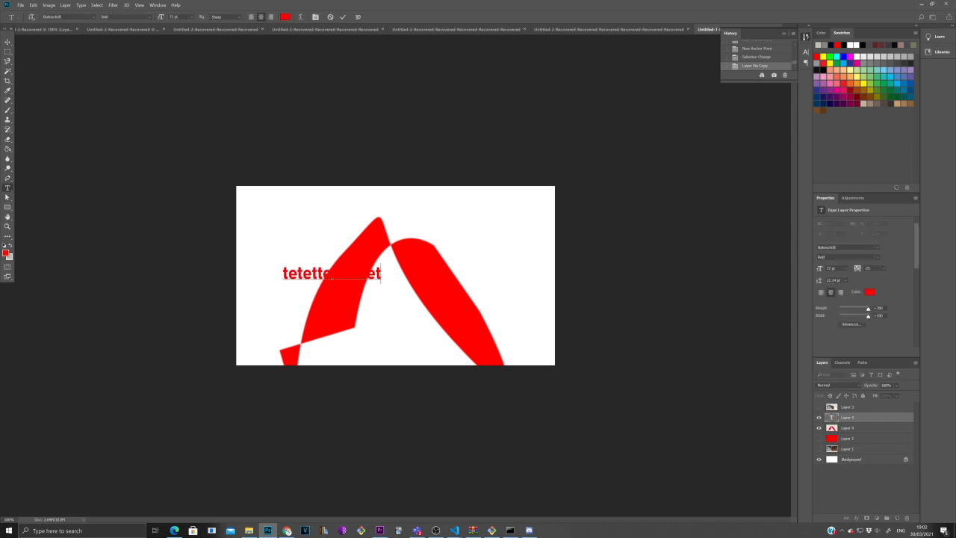
- Try to select parts of the text and the red shape with Direct Selection marquees
click(8, 197)
drag(307, 175, 333, 251)
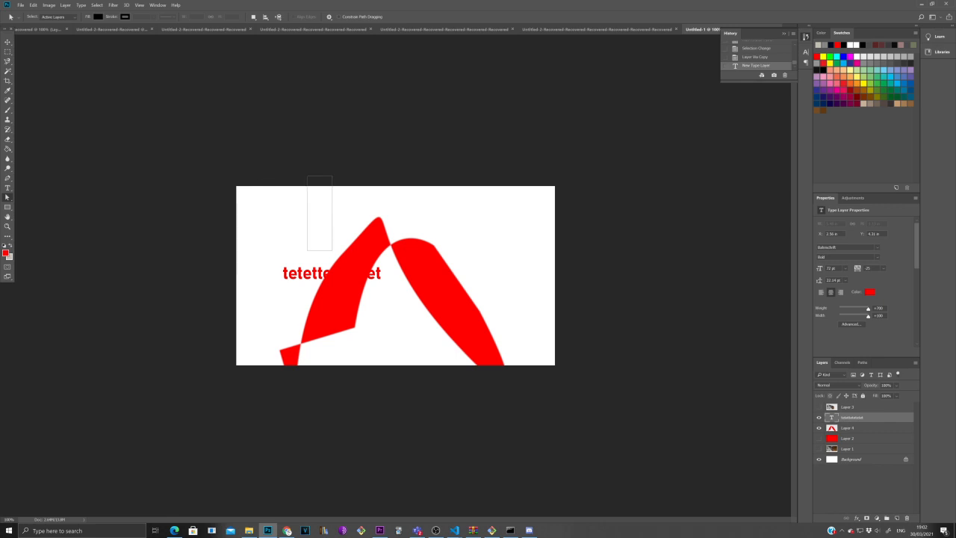
drag(426, 337, 363, 172)
drag(324, 238, 480, 349)
drag(302, 267, 405, 279)
right_click(7, 197)
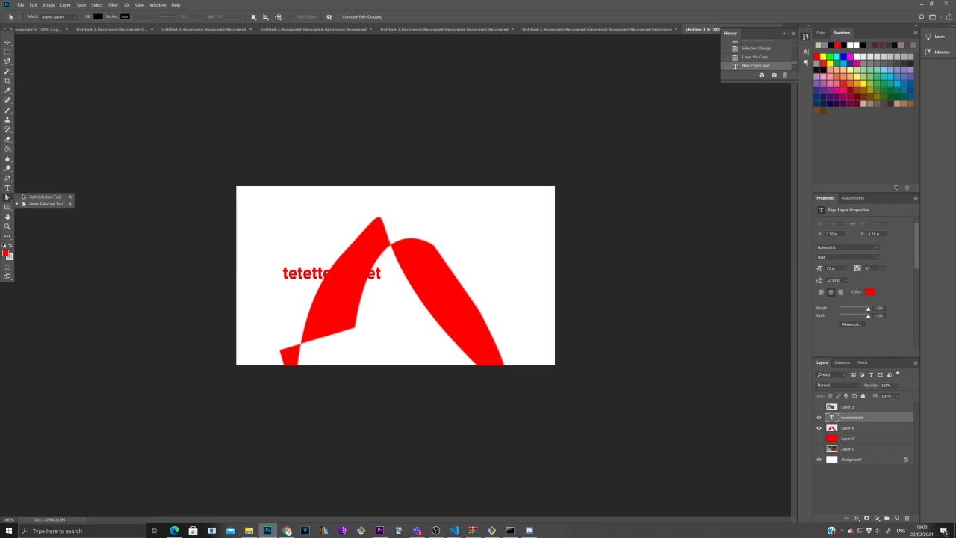
- Draw three white rectangles over the text and upper red shape, plus a white rounded rectangle about 335 by 598 px with a 10 px radius
click(7, 207)
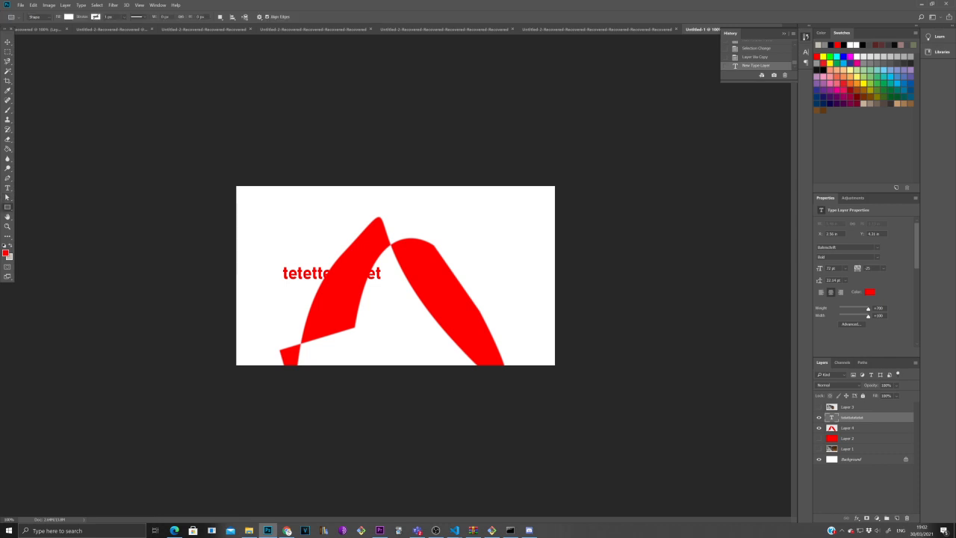
drag(284, 228, 417, 260)
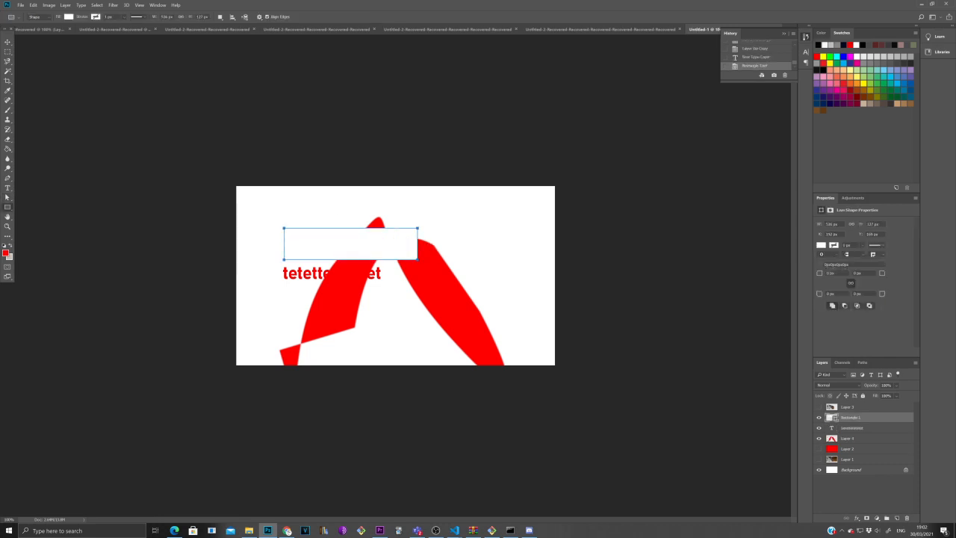
drag(284, 229, 306, 237)
mouse_move(380, 212)
mouse_down()
mouse_move(440, 248)
mouse_move(437, 277)
mouse_up()
drag(7, 207, 37, 213)
drag(298, 215, 382, 363)
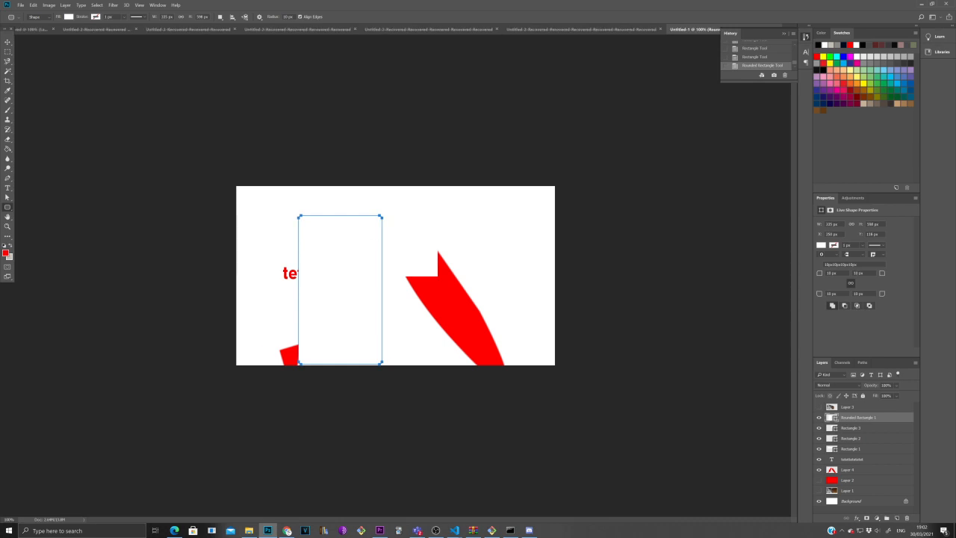
- Rotate the canvas view with the Rotate View tool until the document stands diagonally, almost upside down
key(h)
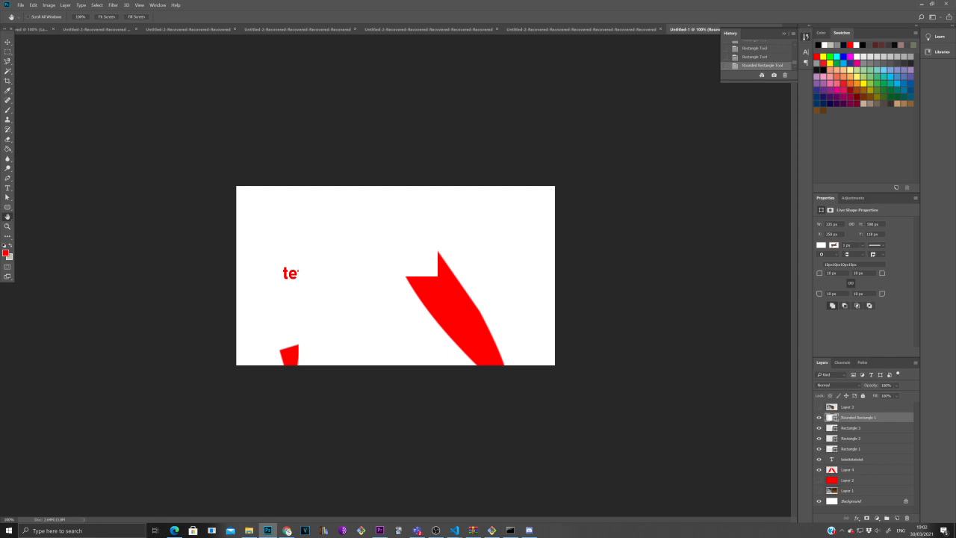
right_click(8, 216)
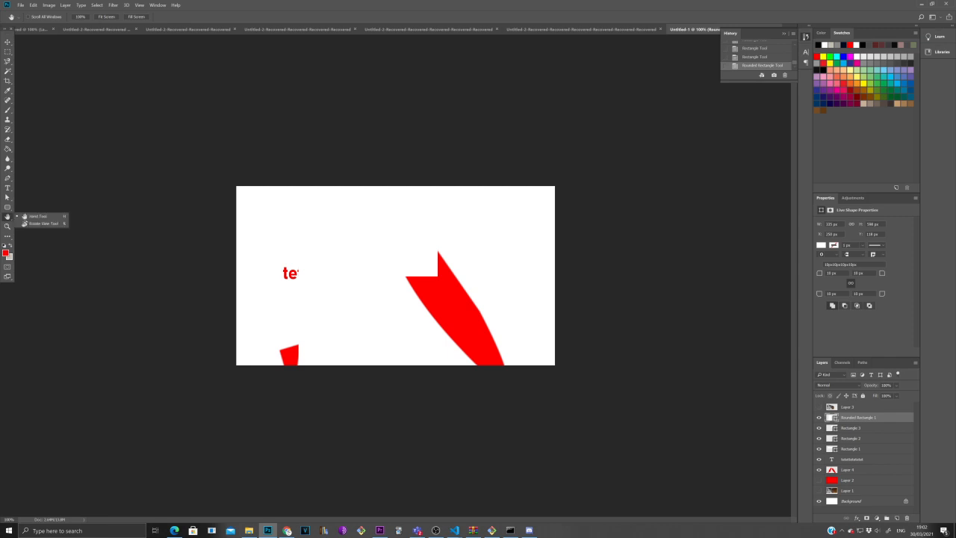
click(37, 224)
drag(321, 247, 479, 243)
- Zoom in and out on the rotated document with scrubby zoom, ending slightly below 100%
key(z)
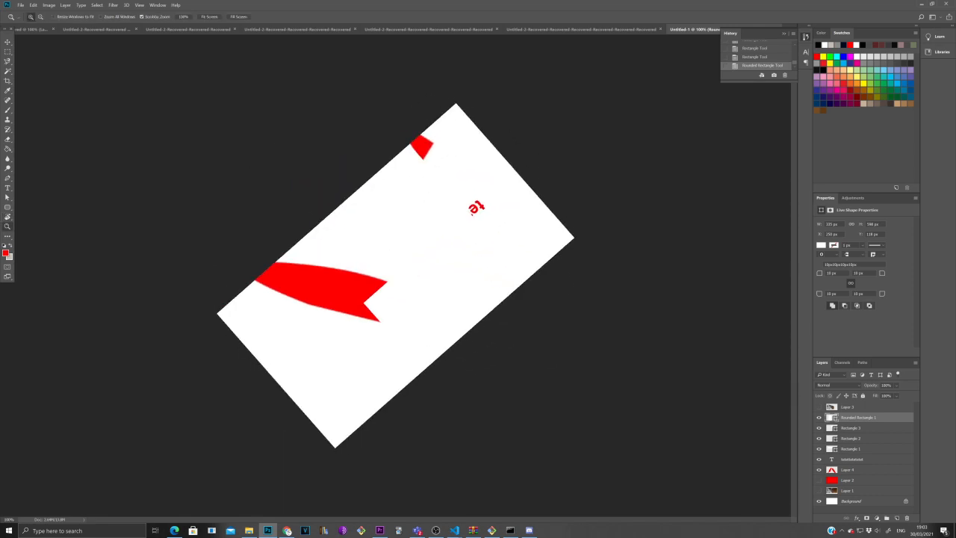
drag(395, 275, 385, 276)
drag(460, 224, 501, 188)
drag(501, 289, 388, 292)
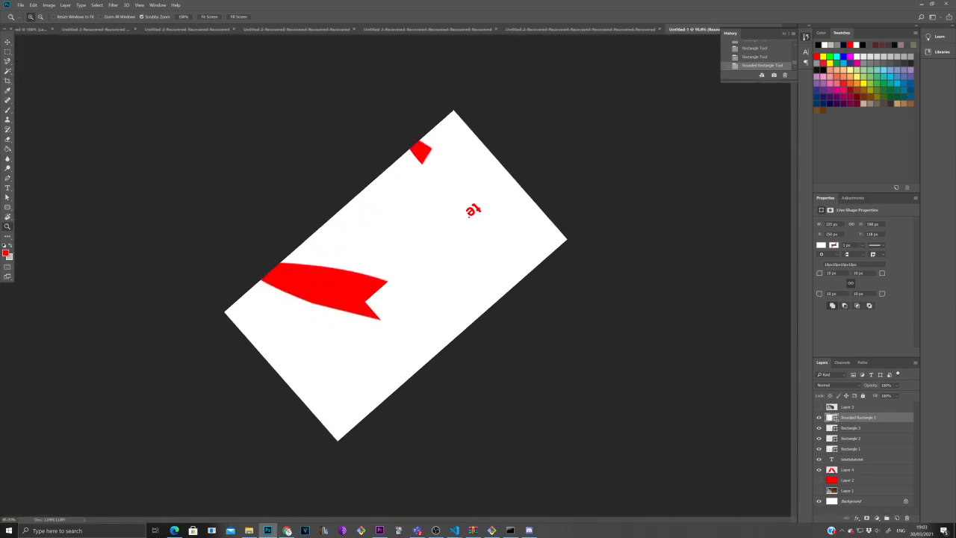
- Open the Edit Toolbar option and leave it without changing the toolbar
click(7, 236)
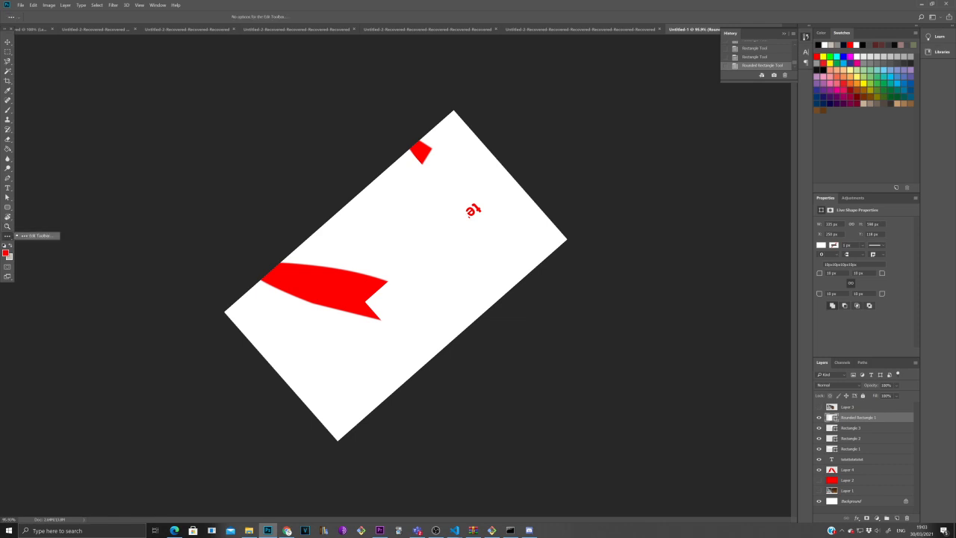
click(40, 236)
key(alt+f)
key(Escape)
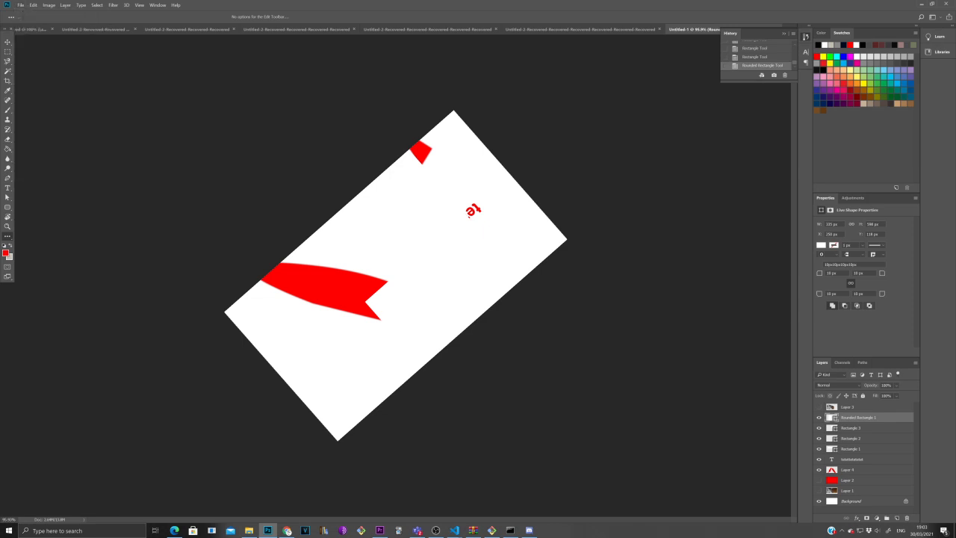